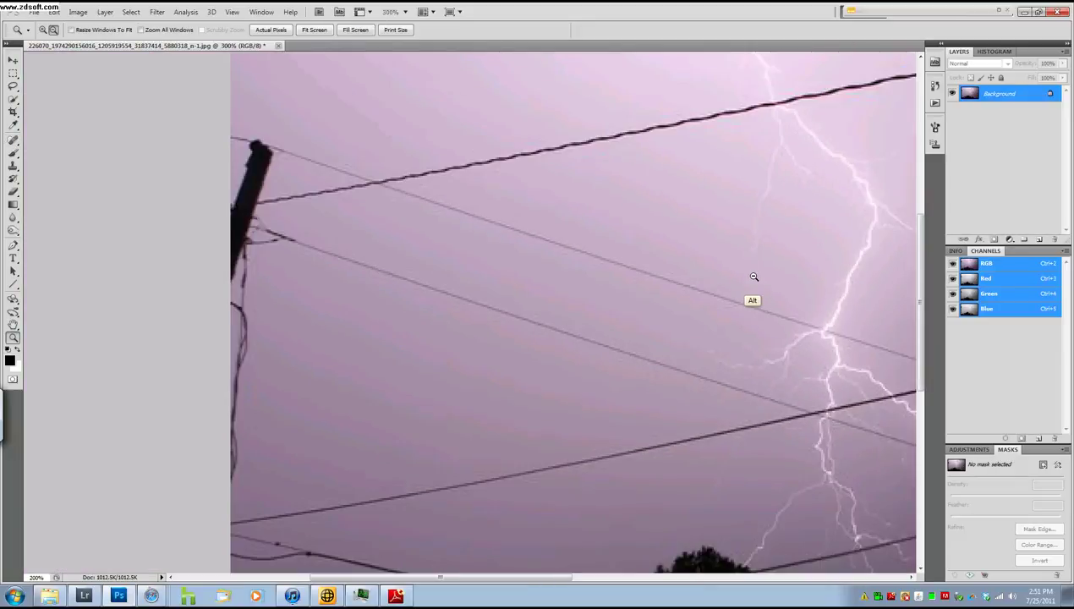
Step: Examine the photo close up, following the power lines across the lightning, the treetops and the utility pole
left_click(753, 277, "alt")
left_click_drag(756, 290, 557, 336)
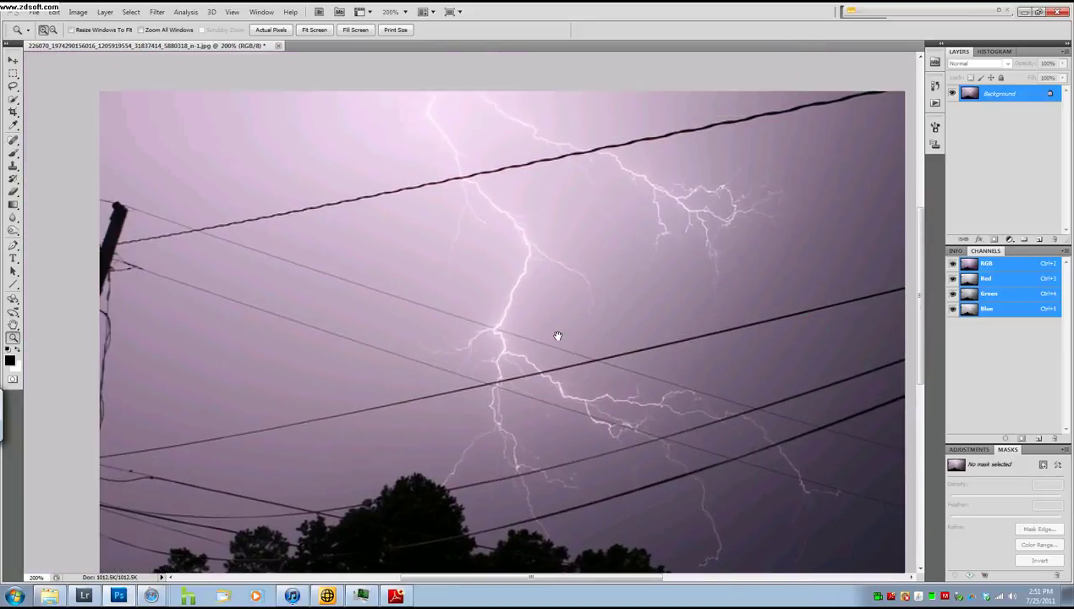
left_click(532, 230)
left_click(444, 219)
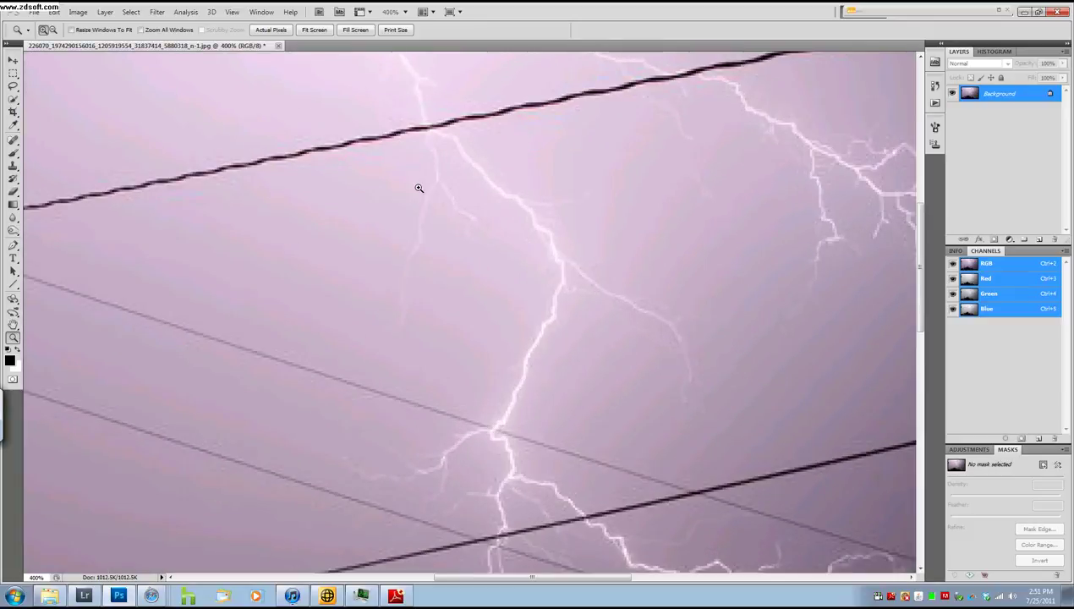
left_click_drag(419, 185, 419, 230)
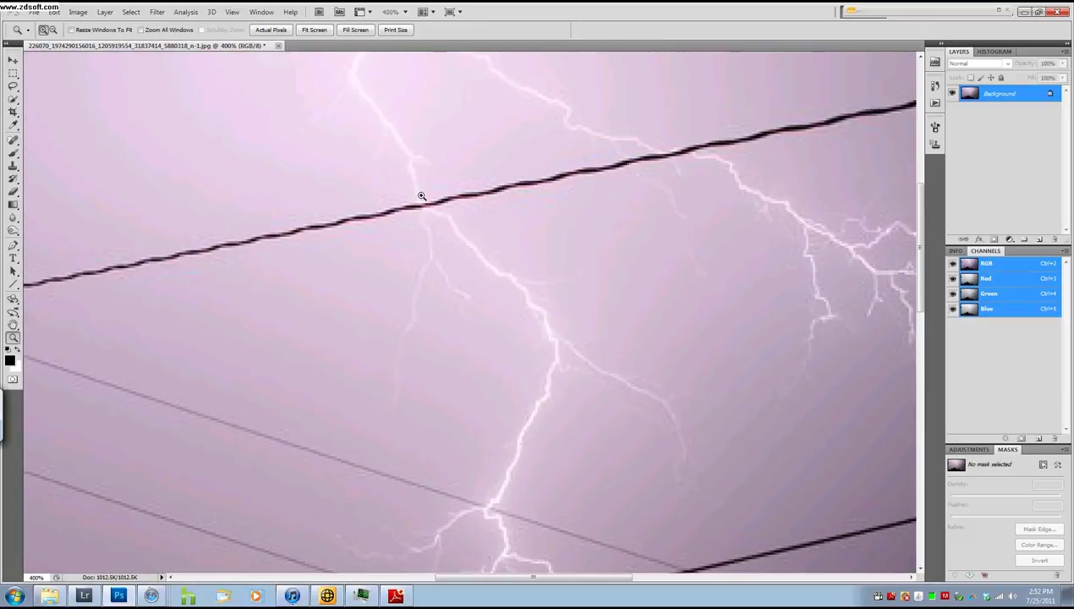
left_click_drag(584, 328, 568, 183)
left_click_drag(468, 355, 474, 333)
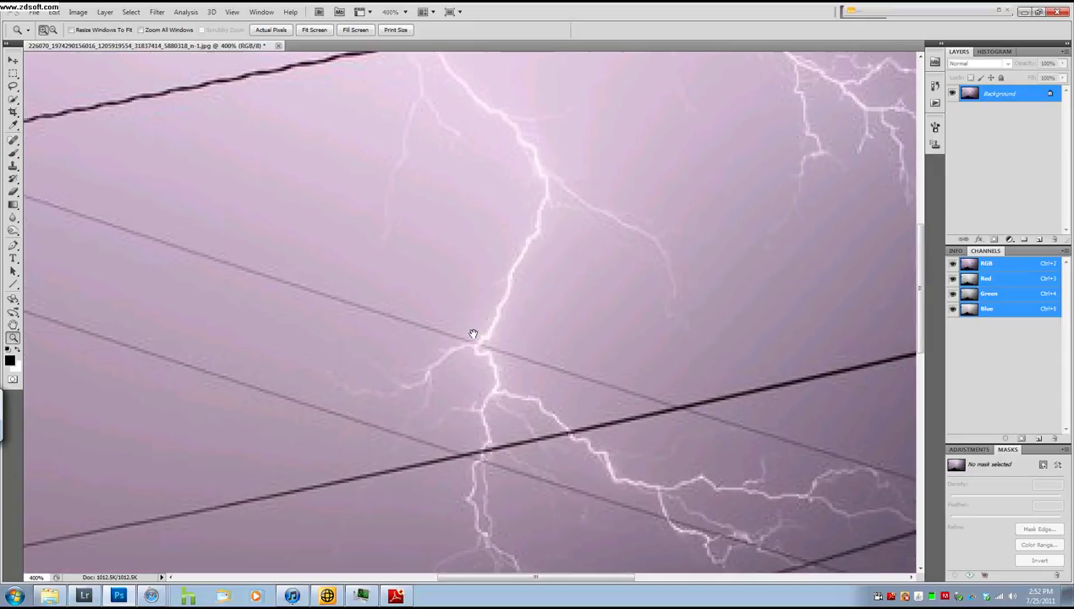
left_click_drag(658, 539, 536, 351)
left_click_drag(394, 493, 497, 394)
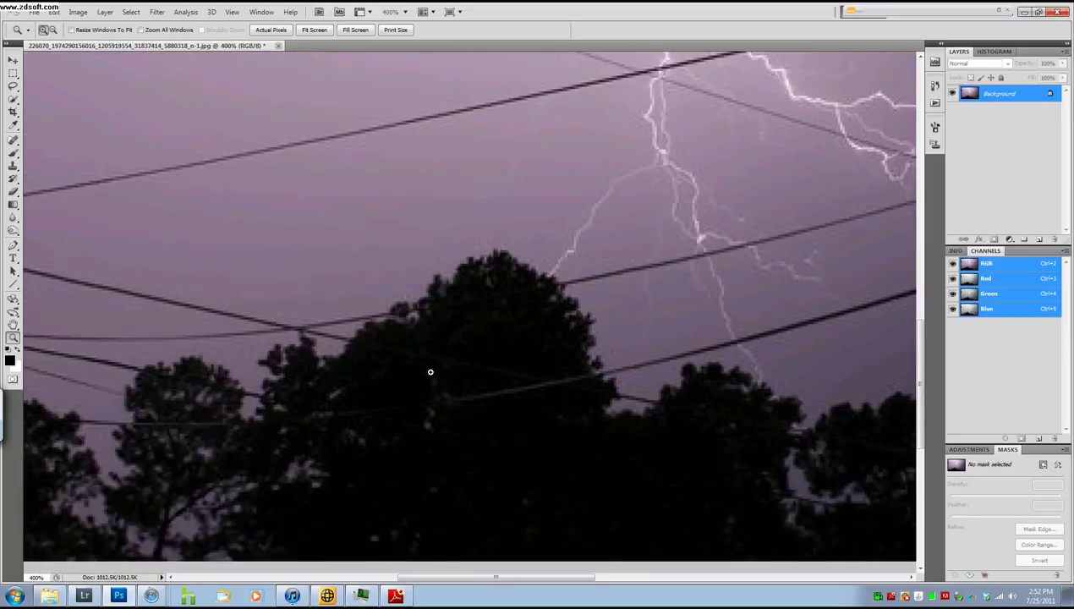
left_click_drag(112, 342, 451, 432)
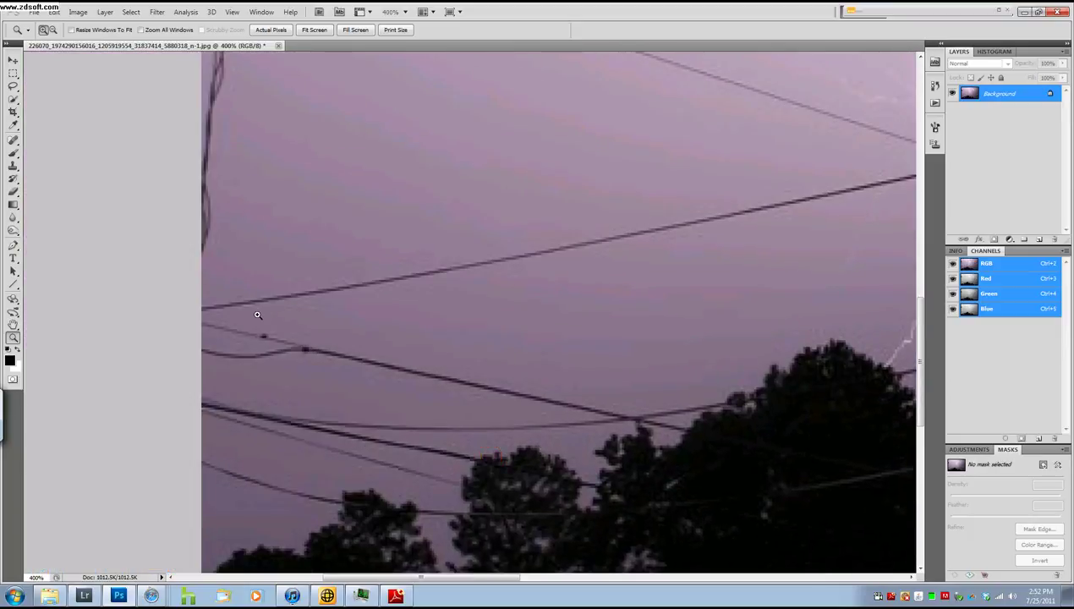
left_click_drag(313, 147, 377, 409)
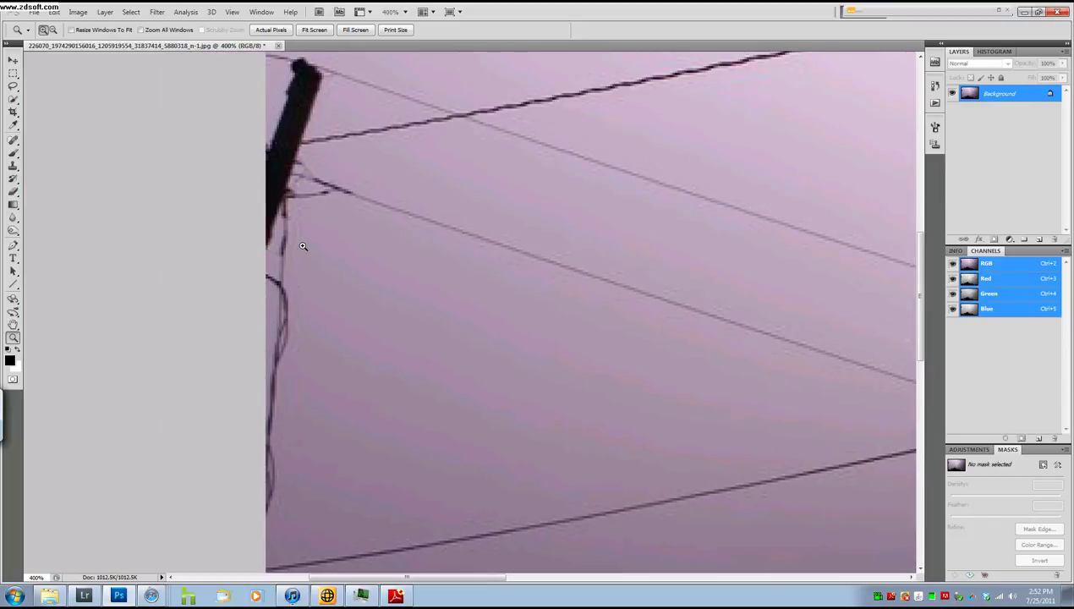
left_click_drag(612, 341, 315, 385)
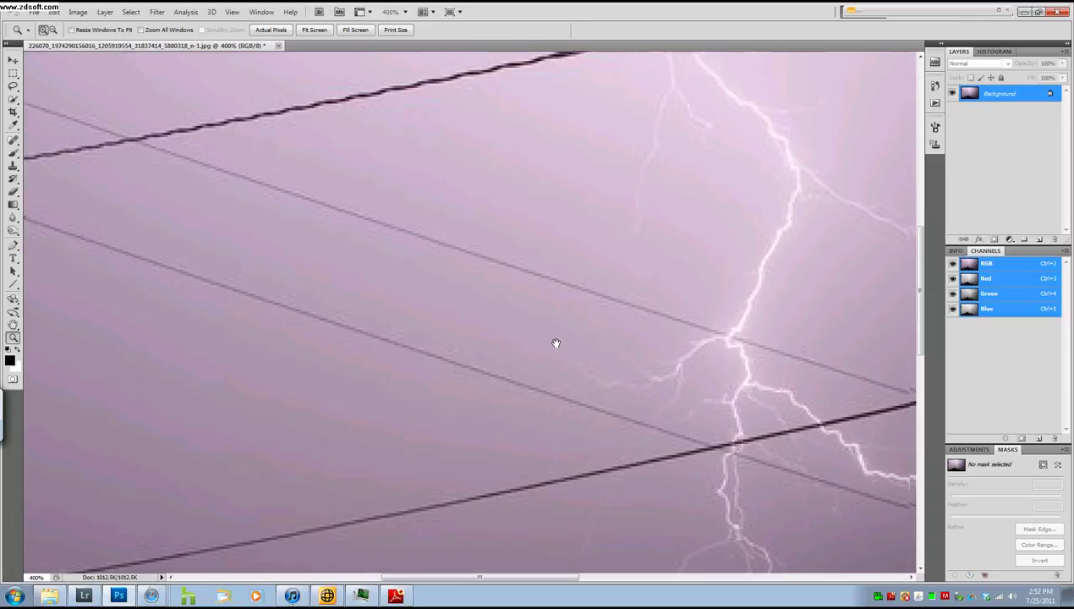
left_click_drag(666, 280, 566, 362)
left_click_drag(542, 260, 586, 347)
left_click_drag(503, 349, 549, 345)
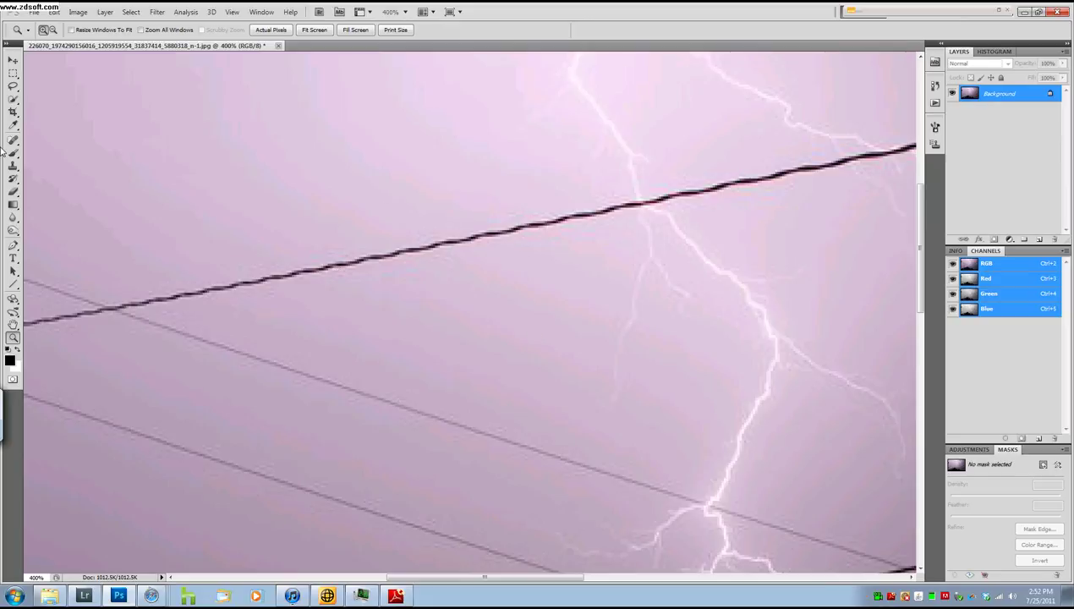
Step: Activate the Patch tool and duplicate the Background layer
left_click_drag(11, 141, 40, 161)
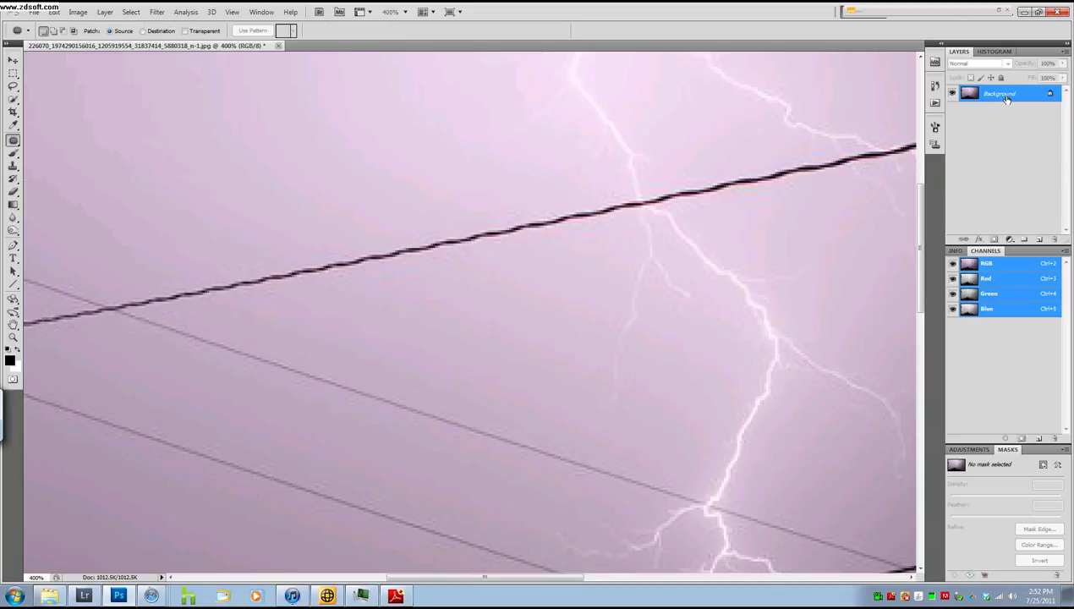
left_click_drag(1008, 99, 1039, 240)
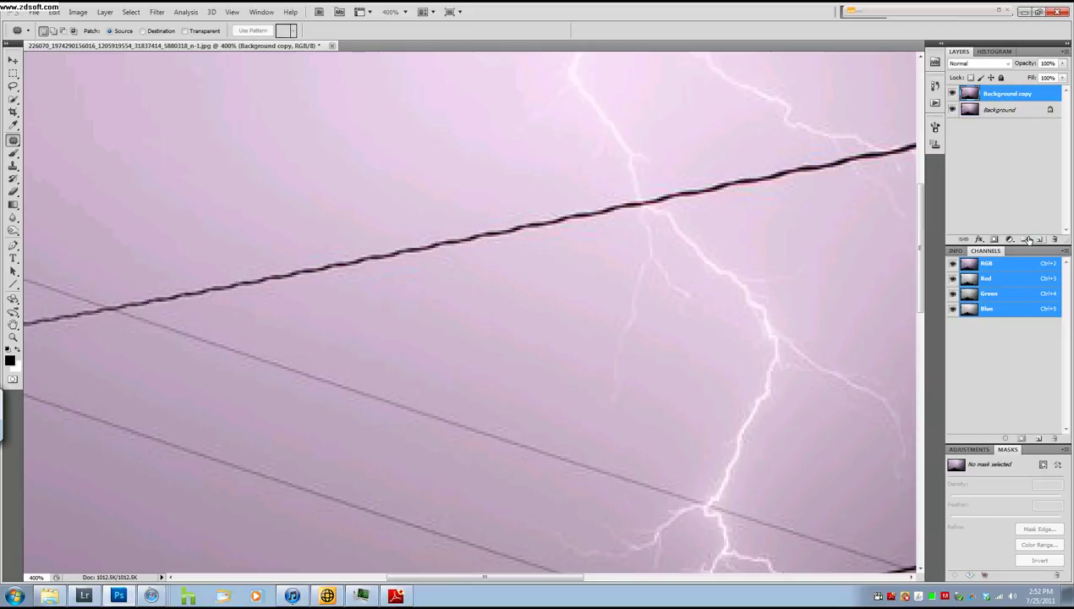
Step: Clone nearby sky over two spots on the uppermost wire, between the pole and the lightning, to isolate a short segment
key("s")
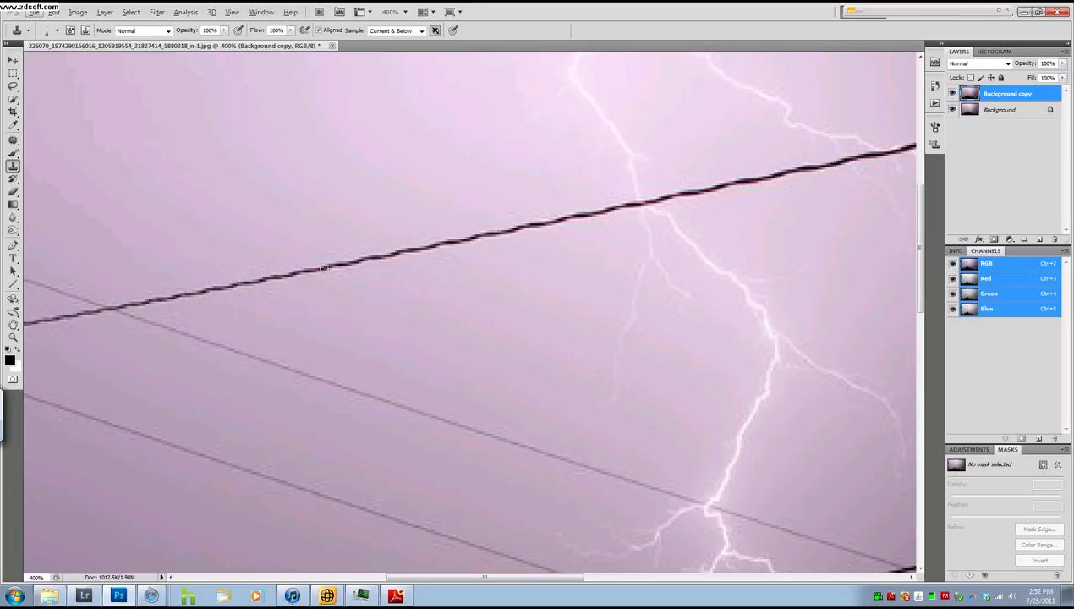
left_click(335, 286)
left_click_drag(325, 266, 328, 267)
key("alt")
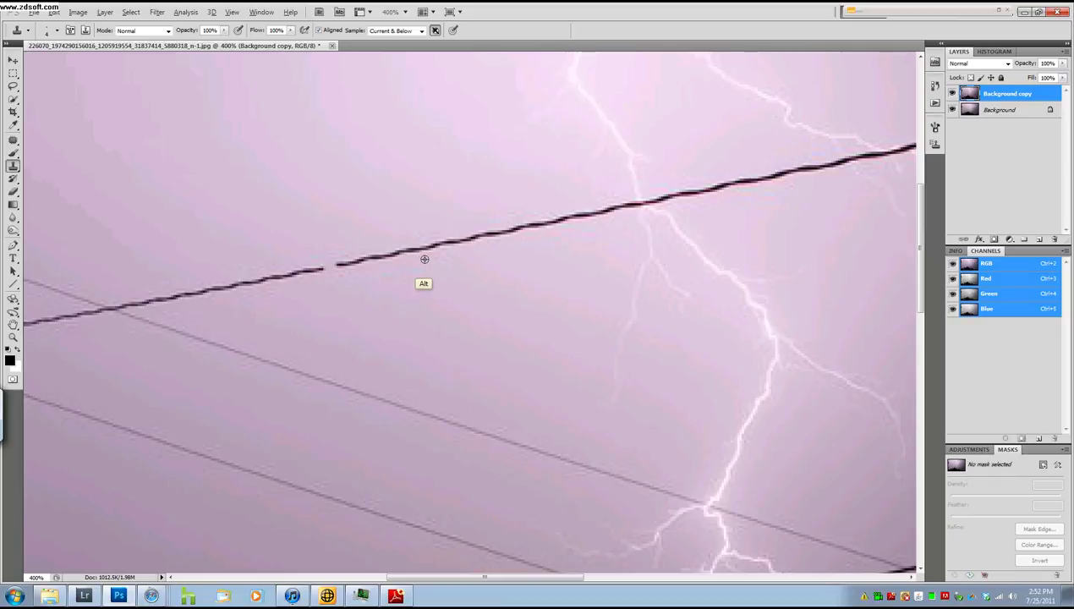
left_click(425, 259, "alt")
left_click(420, 247)
Step: Patch out the isolated segment of the uppermost wire with clean sky and clear the selection
left_click(13, 141)
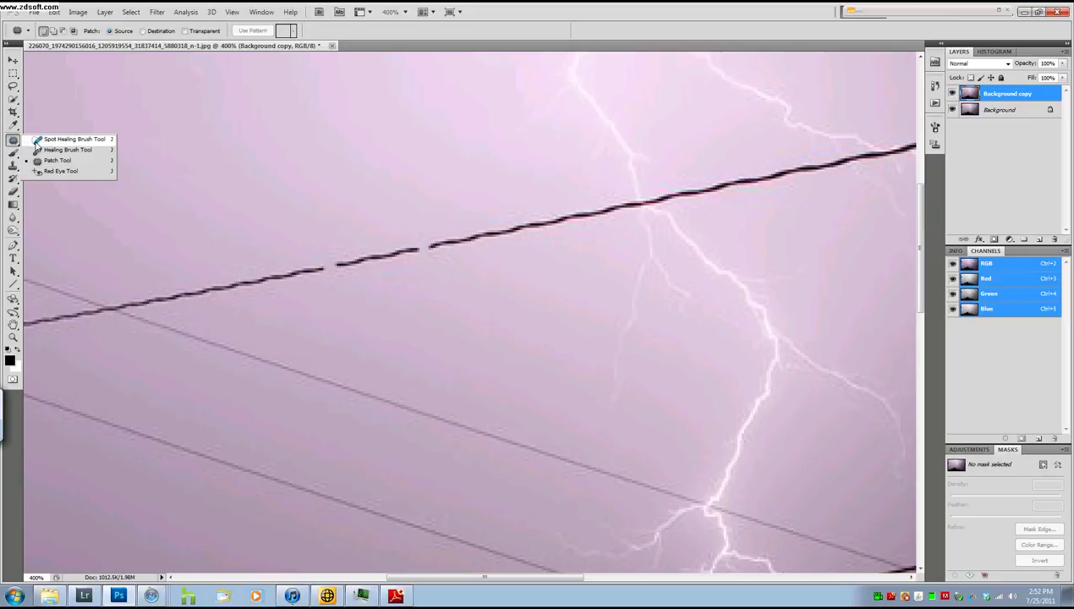
left_click(37, 142)
left_click(15, 142)
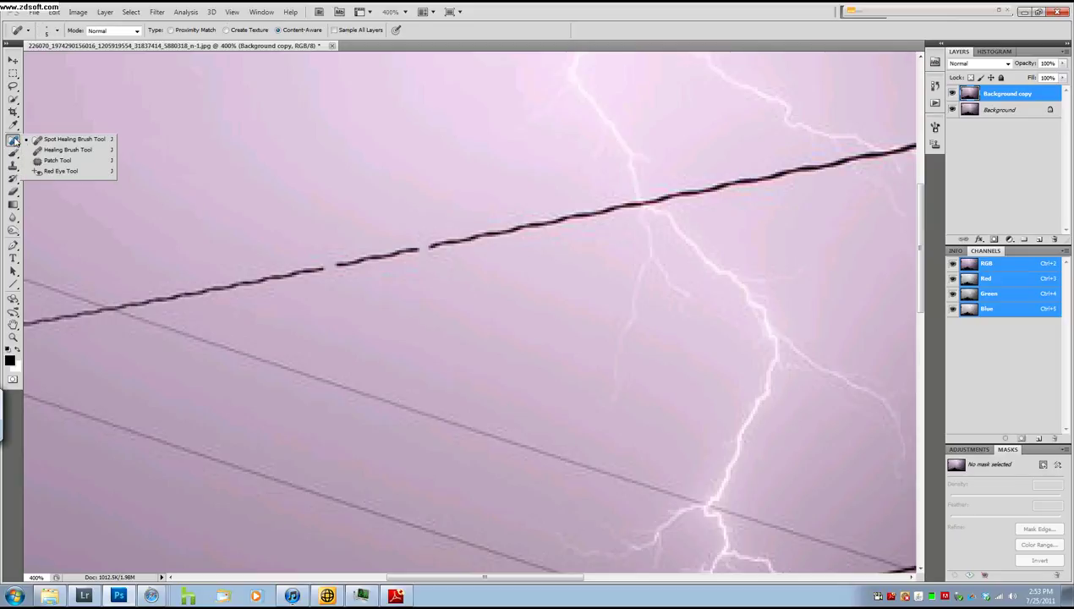
left_click(24, 162)
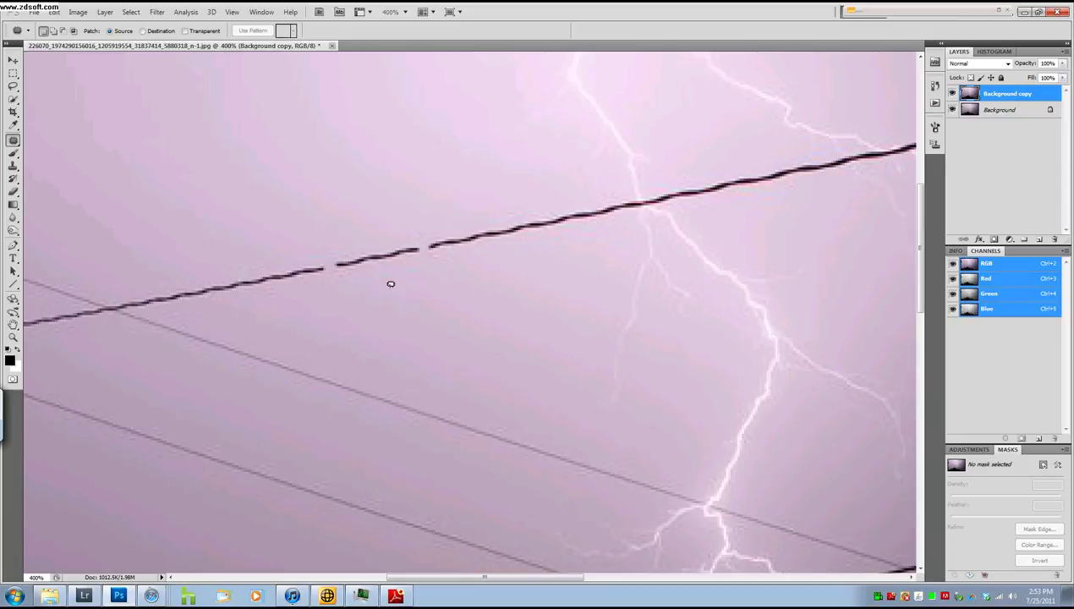
mouse_move(332, 258)
left_mouse_down()
mouse_move(423, 242)
mouse_move(407, 257)
mouse_move(333, 265)
mouse_move(341, 254)
mouse_move(369, 241)
left_mouse_up()
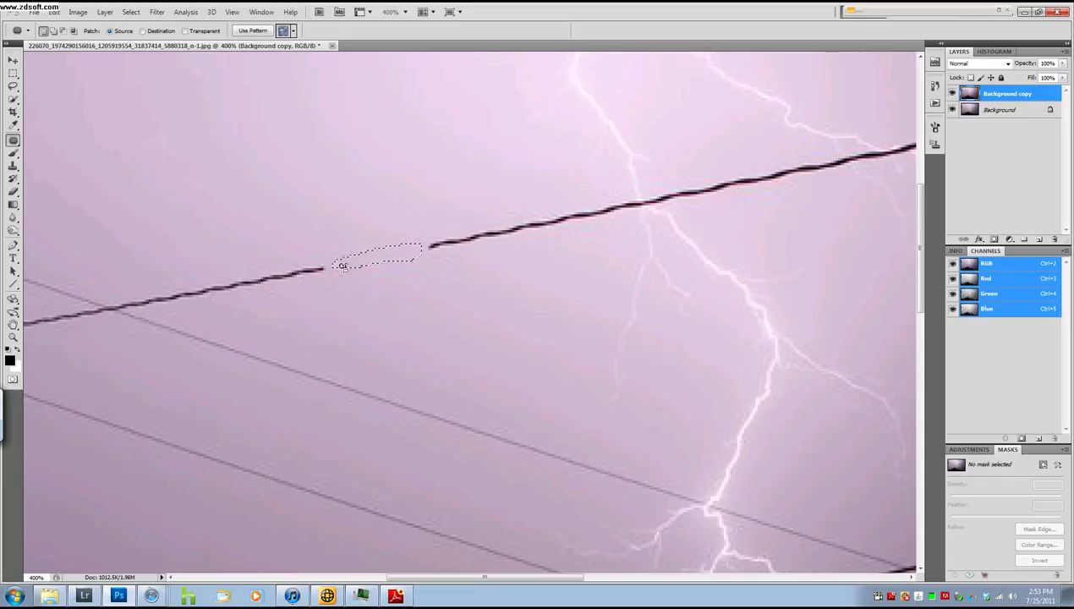
left_click(369, 300)
key("Return")
Step: Inspect the patched gap in the uppermost wire, both in the whole photo and close up
key("z")
left_click(429, 308, "alt")
left_click(433, 313, "alt")
left_click(434, 313, "alt")
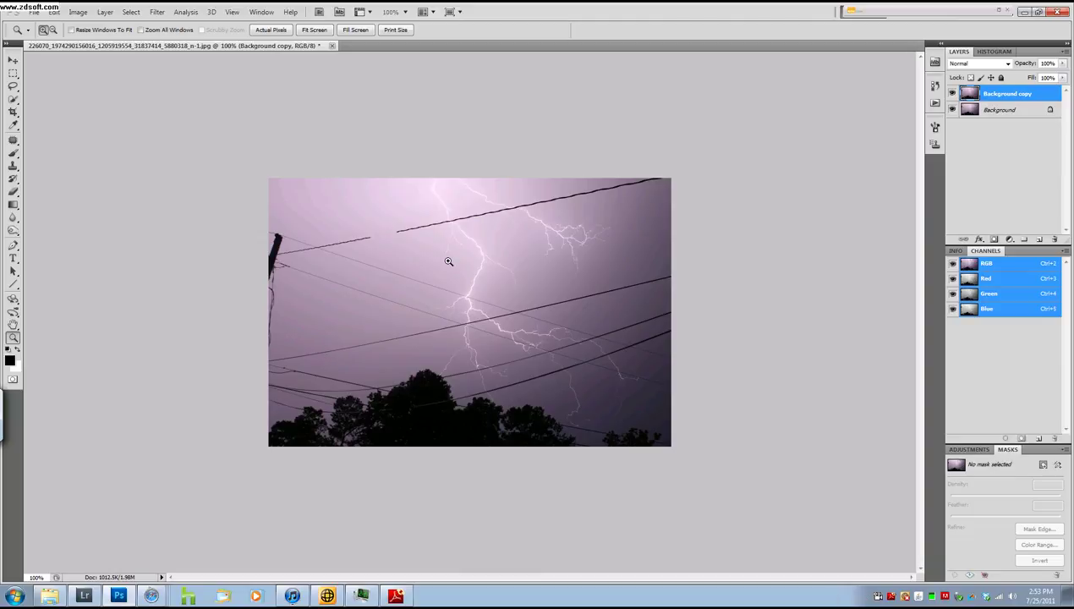
left_click(427, 227)
left_click(401, 227)
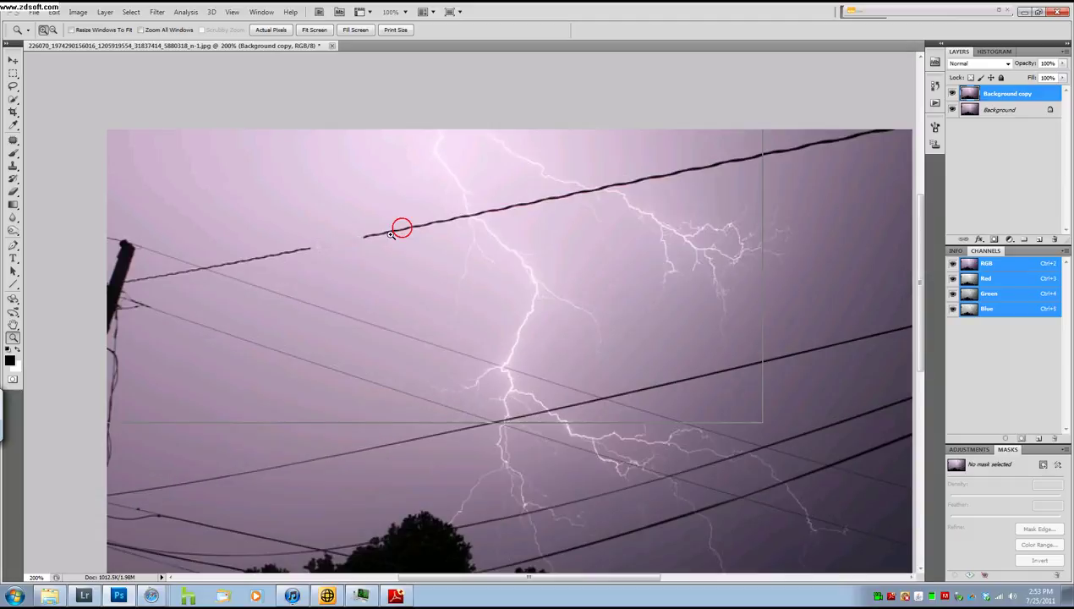
left_click(359, 247)
left_click_drag(302, 268, 442, 271)
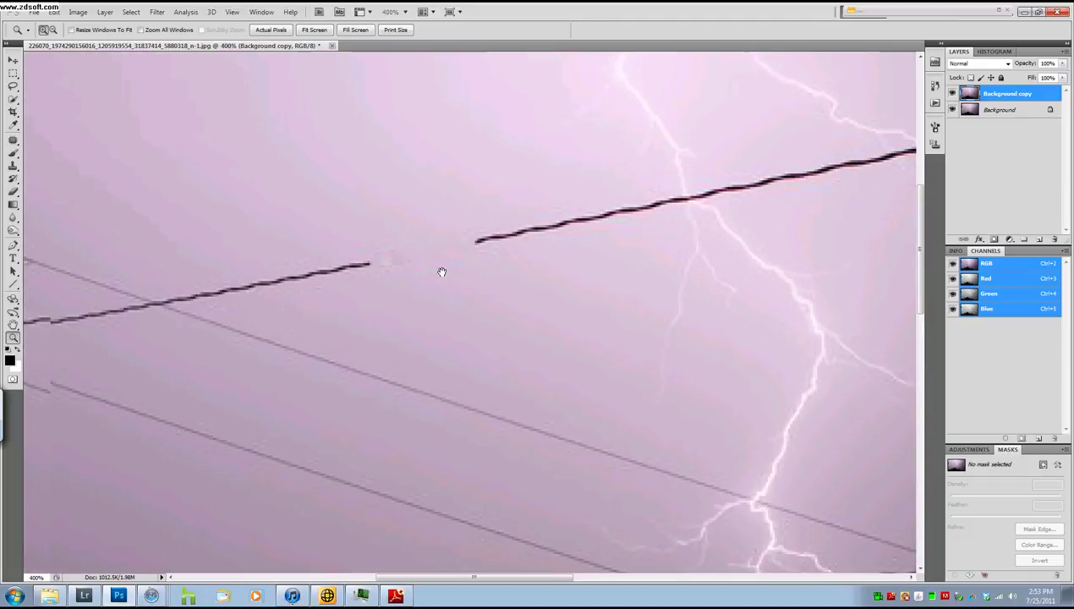
left_click_drag(257, 283, 365, 277)
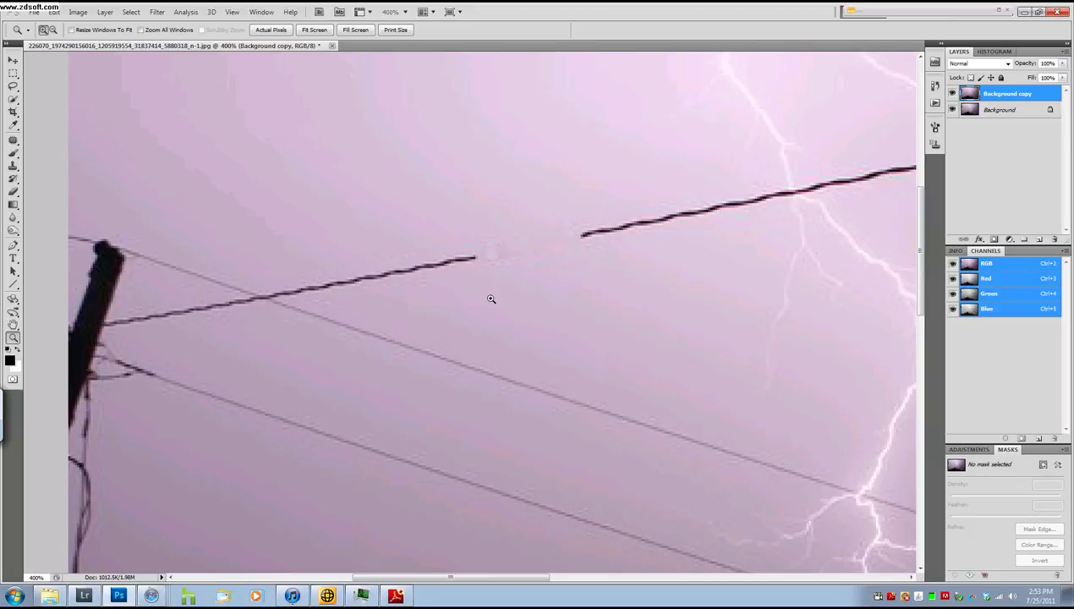
Step: Clone the uppermost wire away where it crosses the main lightning bolt, sampling the bolt and the adjacent sky
left_click(812, 199)
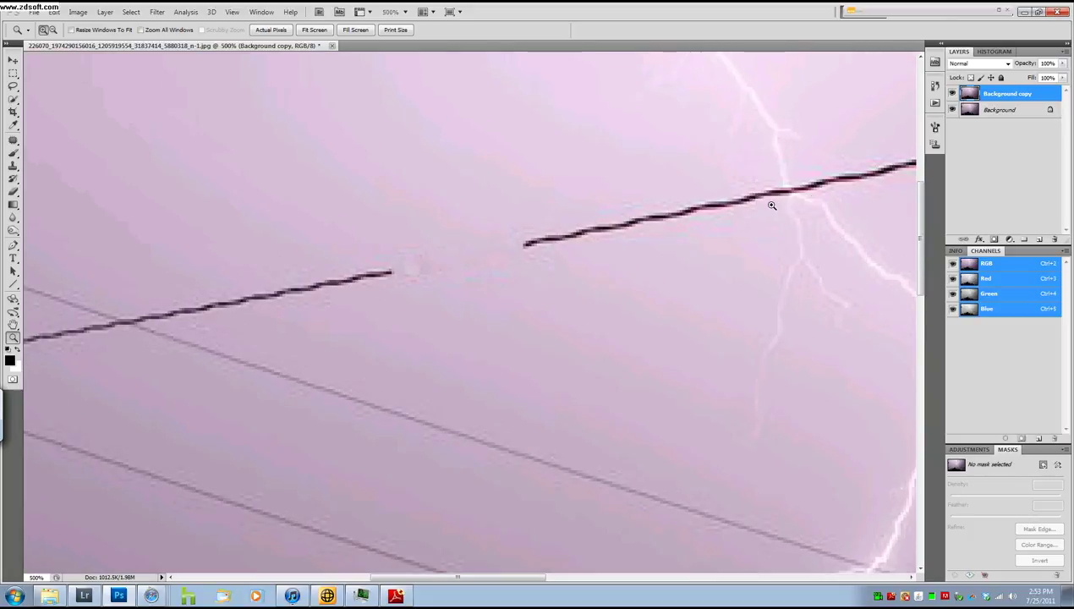
left_click(776, 200)
left_click_drag(783, 200, 671, 218)
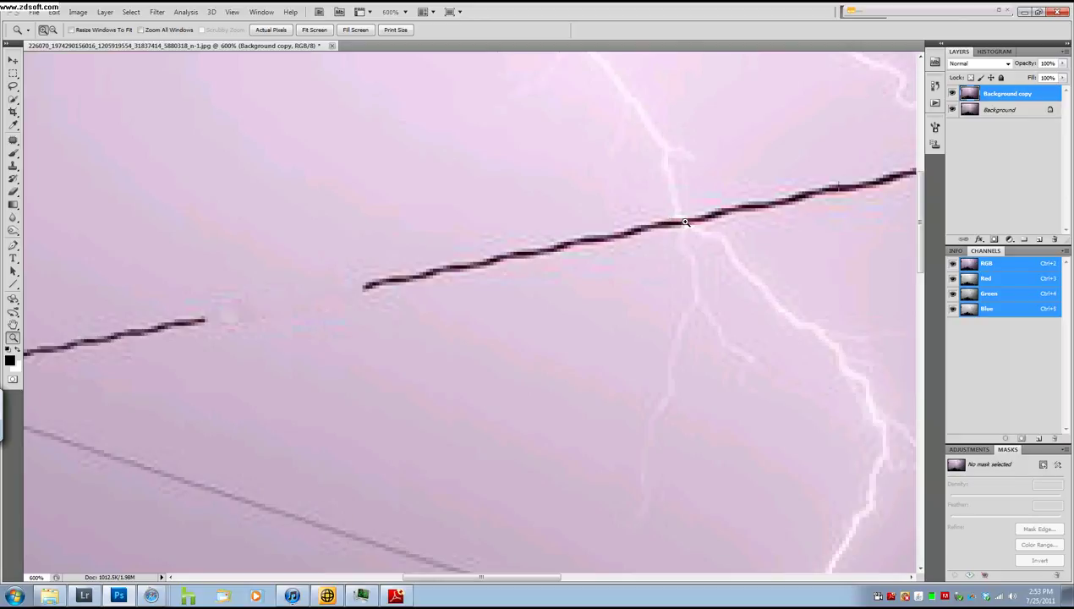
key("s")
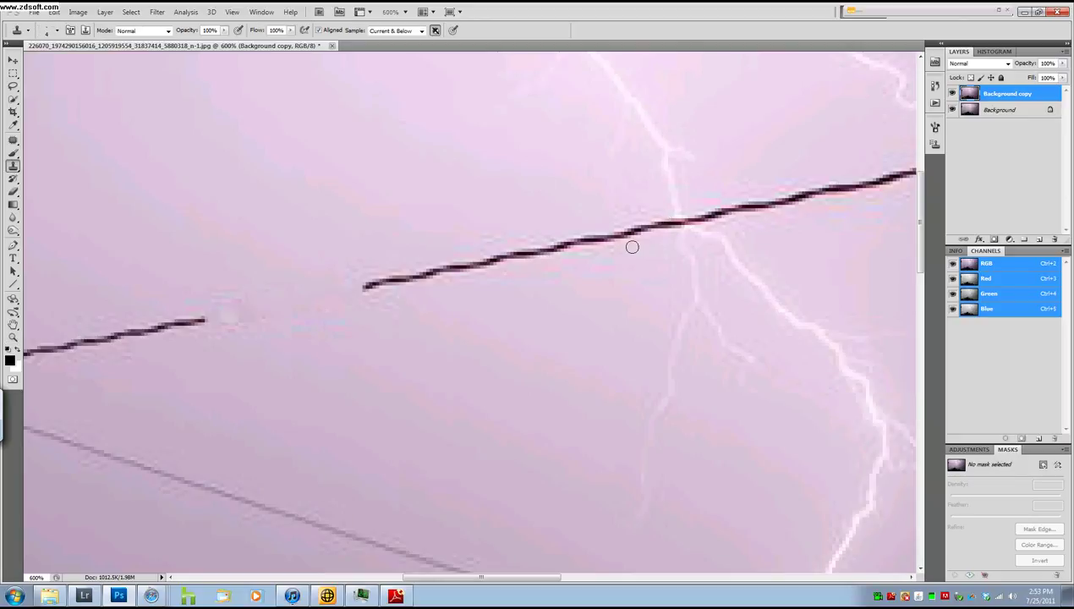
left_click(682, 242, "alt")
left_click(678, 222)
left_click(681, 223)
left_click(704, 231, "alt")
left_click(687, 222)
left_click(677, 222)
left_click(665, 240, "alt")
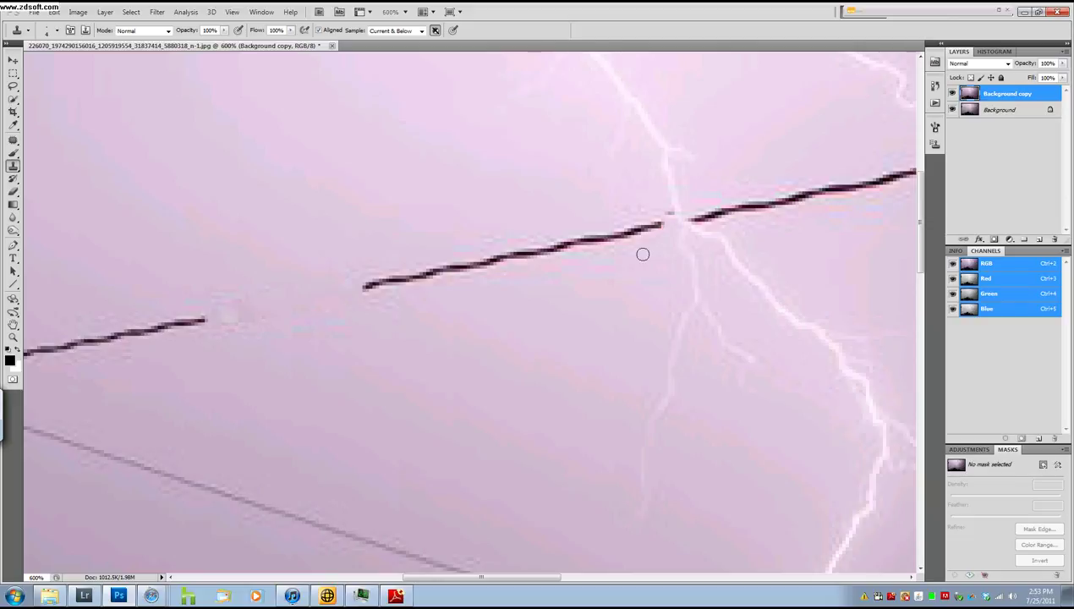
left_click(663, 242, "alt")
left_click(668, 214)
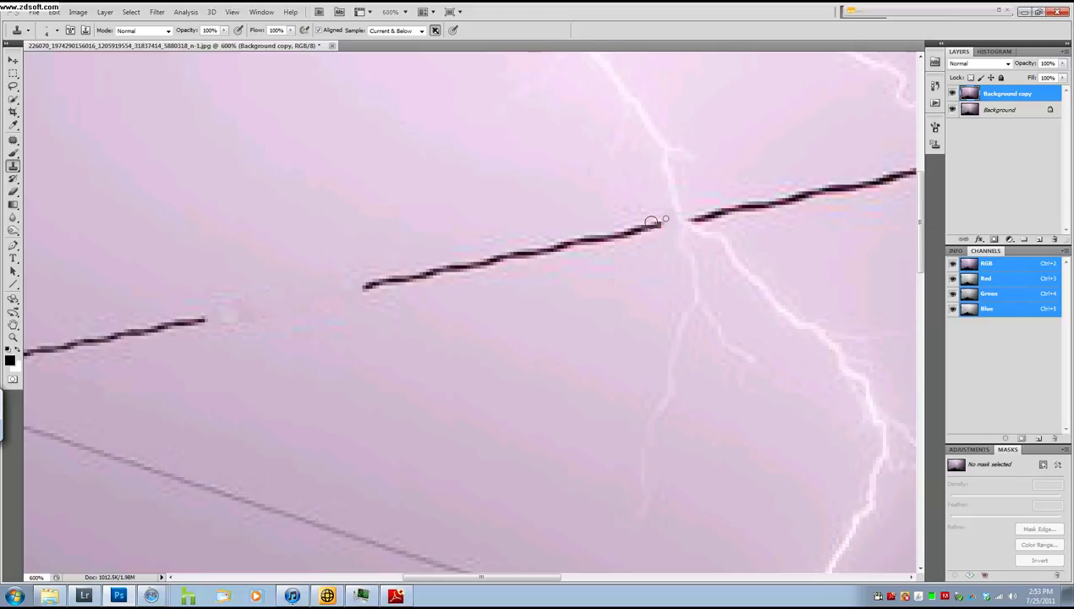
Step: Clone a break in the wire just left of the main bolt and patch out the short segment between them
left_click(590, 268, "alt")
left_click_drag(586, 246, 593, 242)
left_click(13, 139)
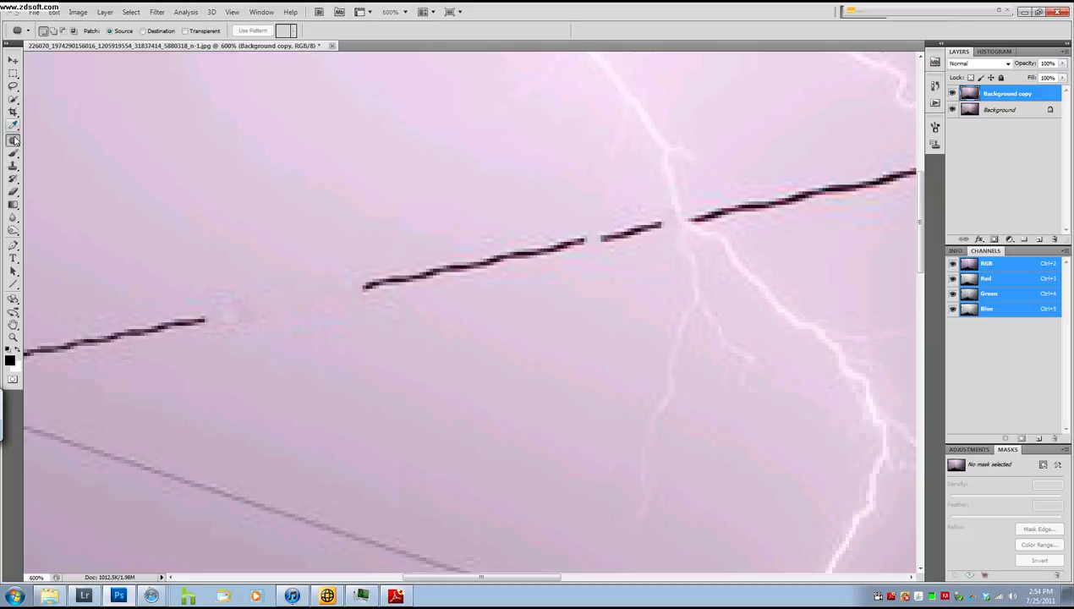
mouse_move(660, 211)
left_mouse_down()
mouse_move(662, 228)
mouse_move(601, 239)
mouse_move(663, 212)
mouse_move(665, 227)
mouse_move(596, 241)
mouse_move(631, 212)
mouse_move(664, 215)
mouse_move(635, 235)
mouse_move(577, 197)
left_mouse_up()
left_click(615, 199)
Step: Compare the retouched copy with the original across the whole photo by hiding and showing the copied layer
key("z")
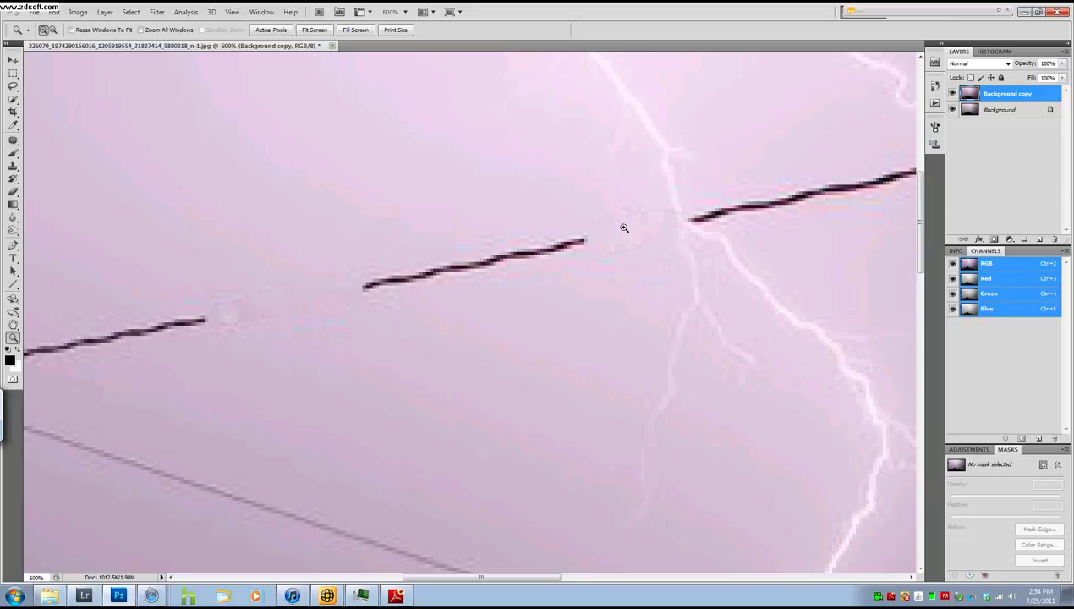
key("alt")
left_click(626, 238)
left_click(627, 243)
left_click(630, 246)
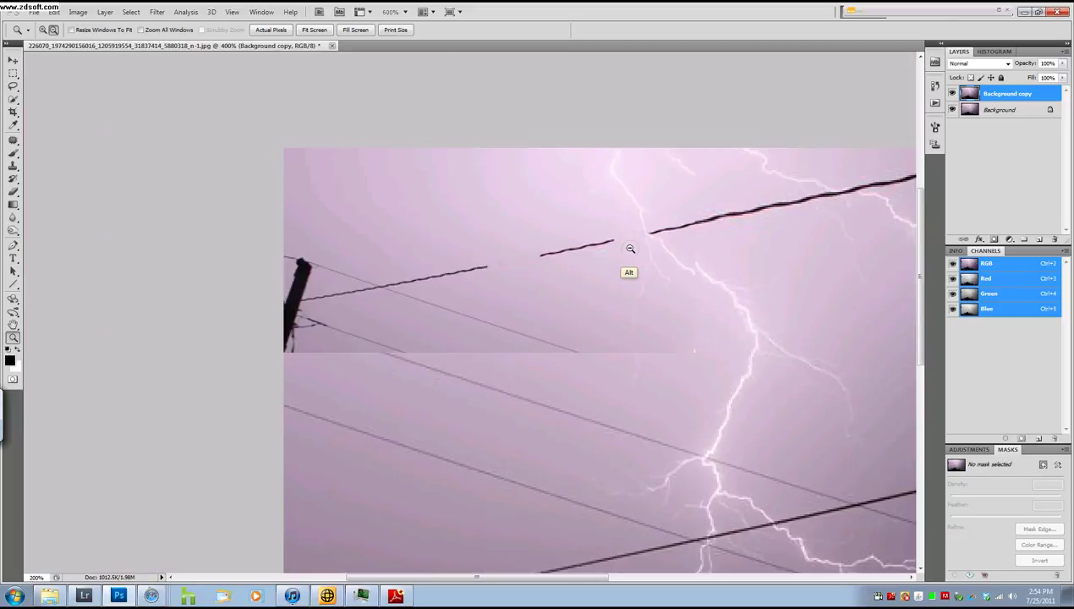
left_click(631, 251)
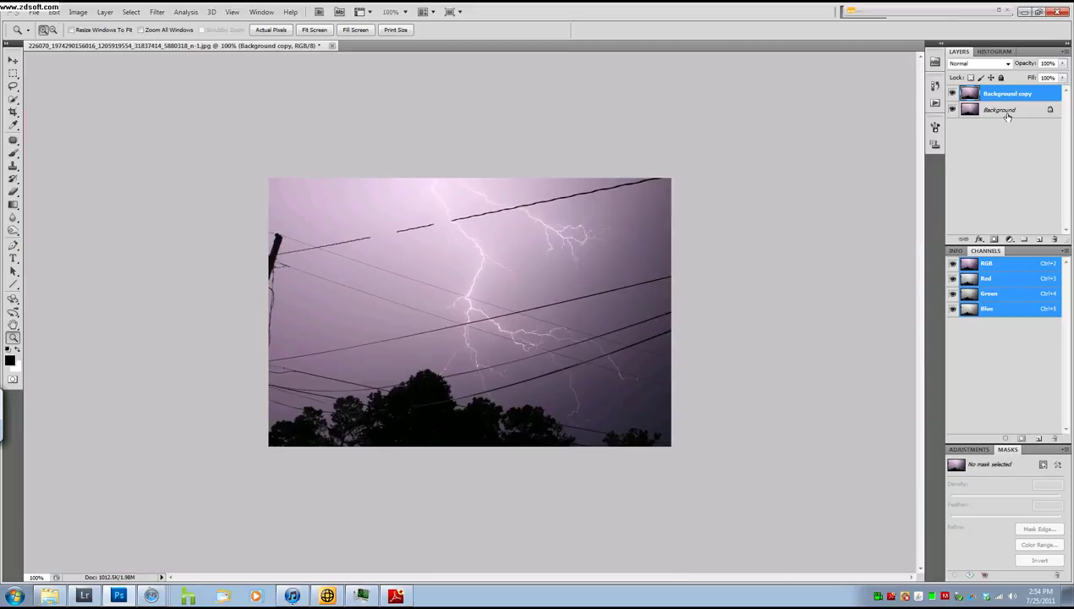
left_click(952, 94)
left_click(953, 93)
Step: Clone the uppermost wire away where it crosses the second lightning branch to the right of the main bolt
left_click(517, 209)
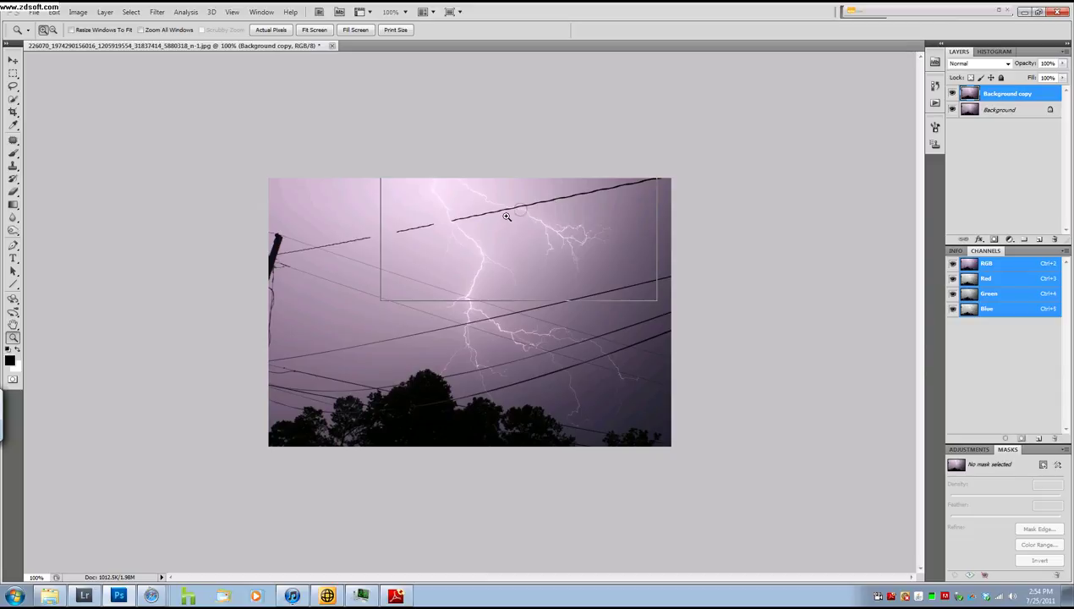
left_click(501, 216)
left_click(359, 231)
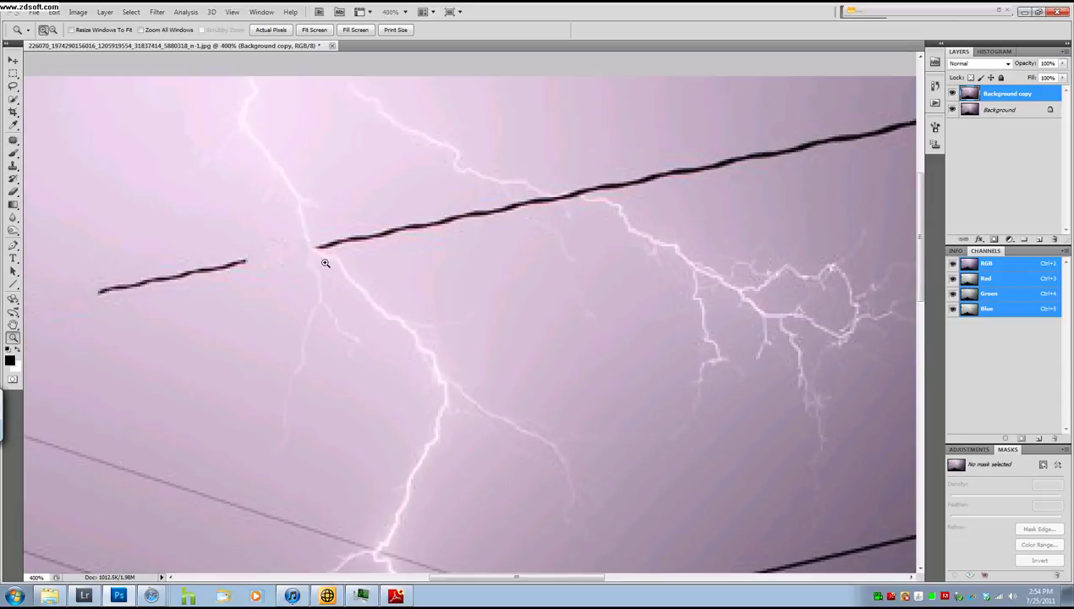
left_click(322, 256)
left_click(322, 250)
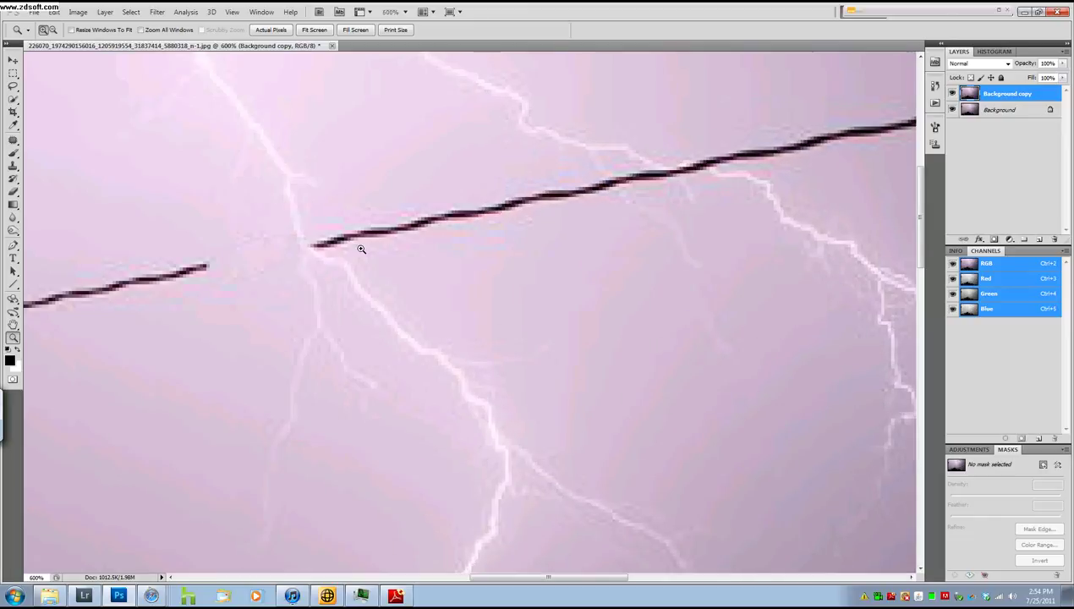
left_click(685, 179)
key("s")
left_click(733, 174, "alt")
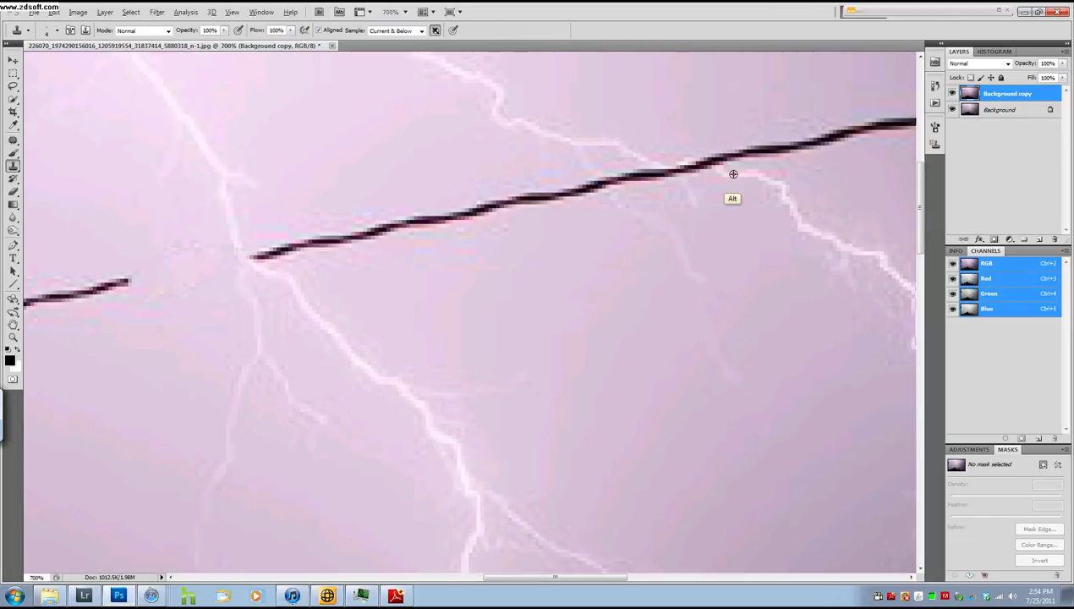
left_click(668, 169)
left_click(742, 178, "alt")
left_click(694, 168)
left_click(690, 195, "alt")
Step: Clone the uppermost wire away where it crosses the faint offshoots below the second lightning branch, including the small leftover fragment
left_click(616, 197, "alt")
left_click_drag(602, 185, 605, 178)
left_click(582, 164, "alt")
left_click(603, 179)
left_click(643, 200, "alt")
left_click_drag(616, 180, 636, 174)
left_click(642, 191, "alt")
left_click(629, 174)
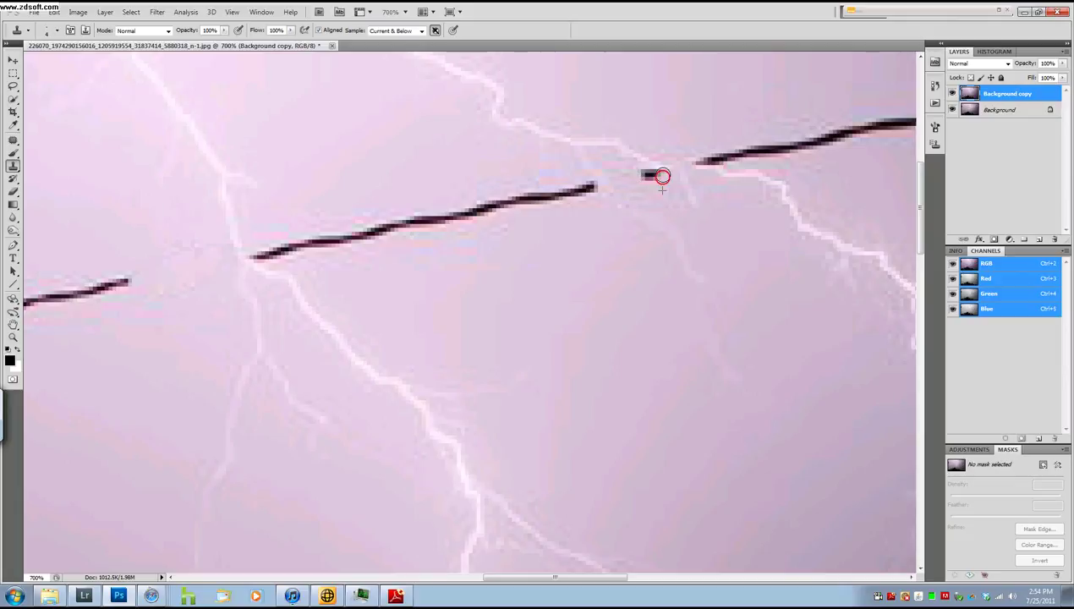
left_click(661, 174)
left_click(650, 194, "alt")
left_click(645, 174)
Step: Clone a break in the wire left of the second lightning branch and patch out the short segment with nearby sky
left_click(495, 228, "alt")
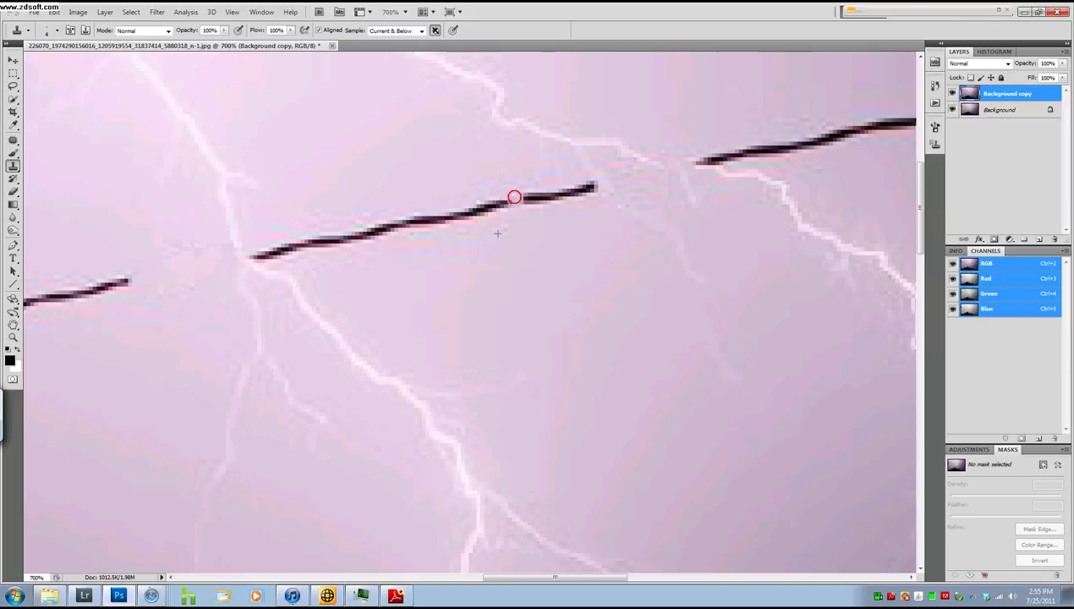
left_click(514, 198)
left_click(606, 208, "alt")
left_click(591, 187)
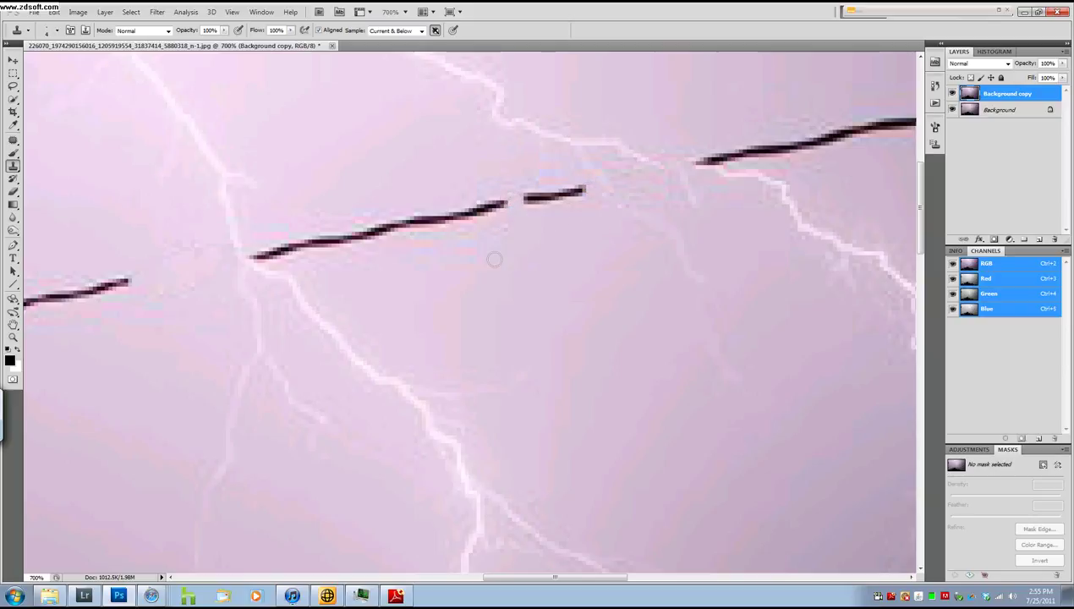
left_click(12, 141)
mouse_move(524, 183)
left_mouse_down()
mouse_move(562, 209)
mouse_move(599, 191)
mouse_move(562, 173)
mouse_move(519, 182)
mouse_move(540, 198)
mouse_move(541, 263)
left_mouse_up()
left_click_drag(551, 249, 561, 241)
key("ctrl+d")
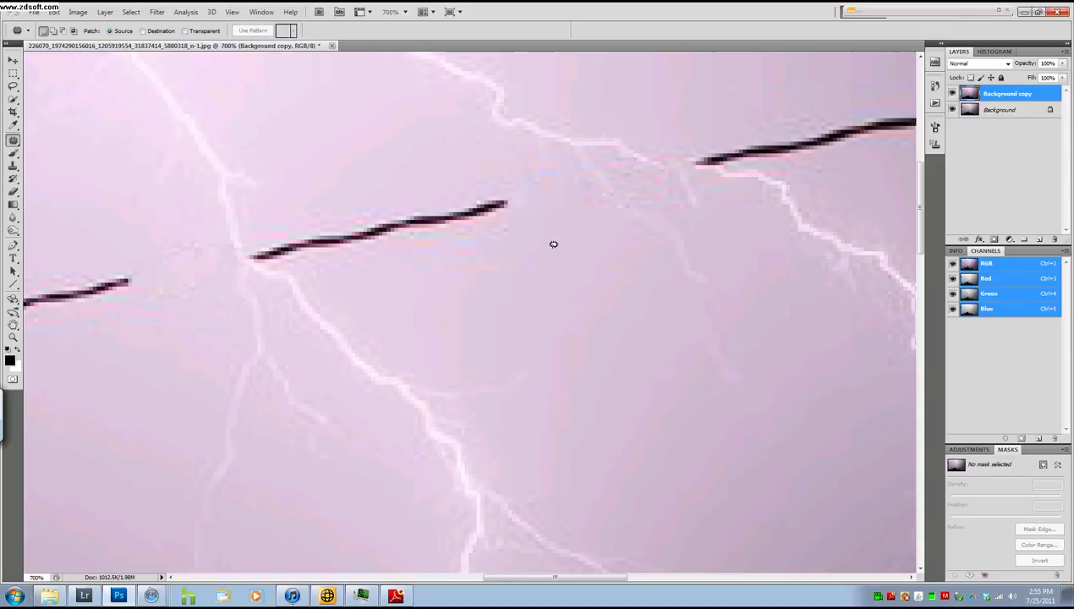
Step: Examine the remaining wires across the whole photo, down to where they cross the treetops
key("z")
left_click(548, 241, "alt")
left_click(545, 240, "alt")
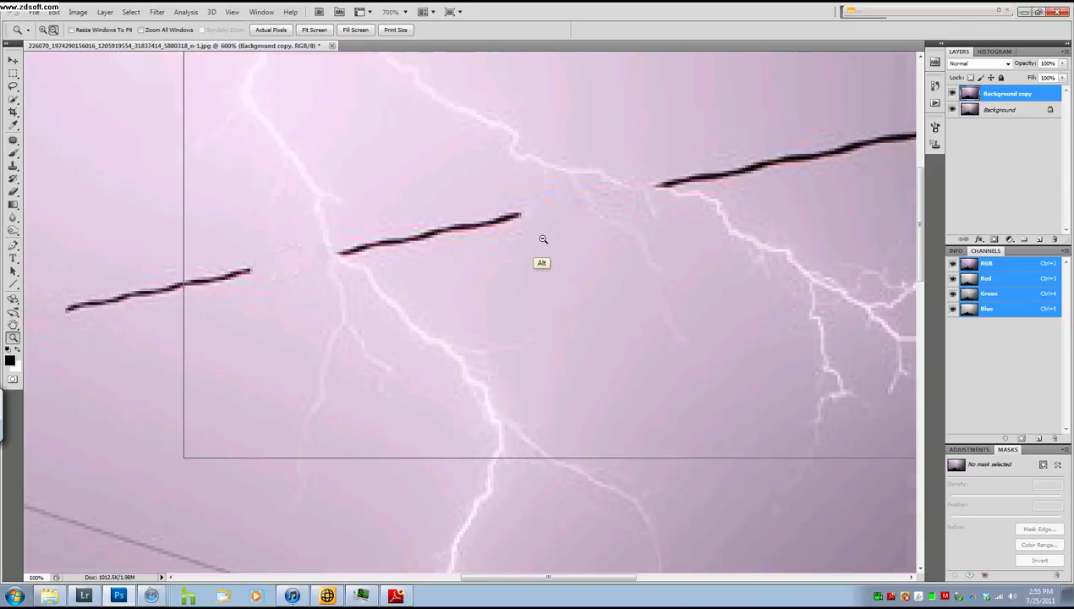
left_click(541, 240, "alt")
left_click(539, 240, "alt")
left_click(540, 240, "alt")
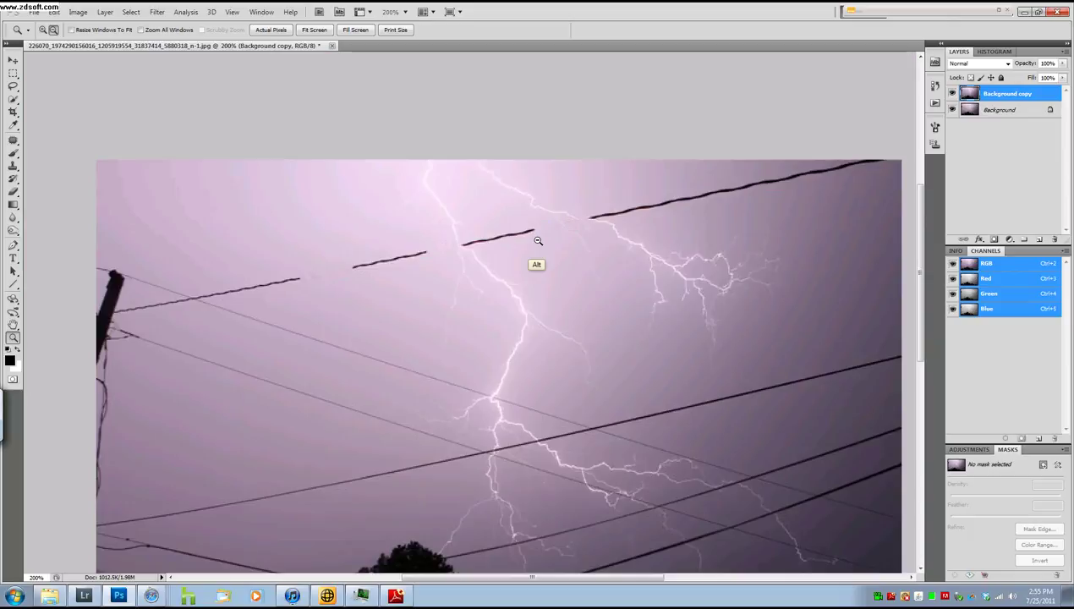
left_click(538, 239, "alt")
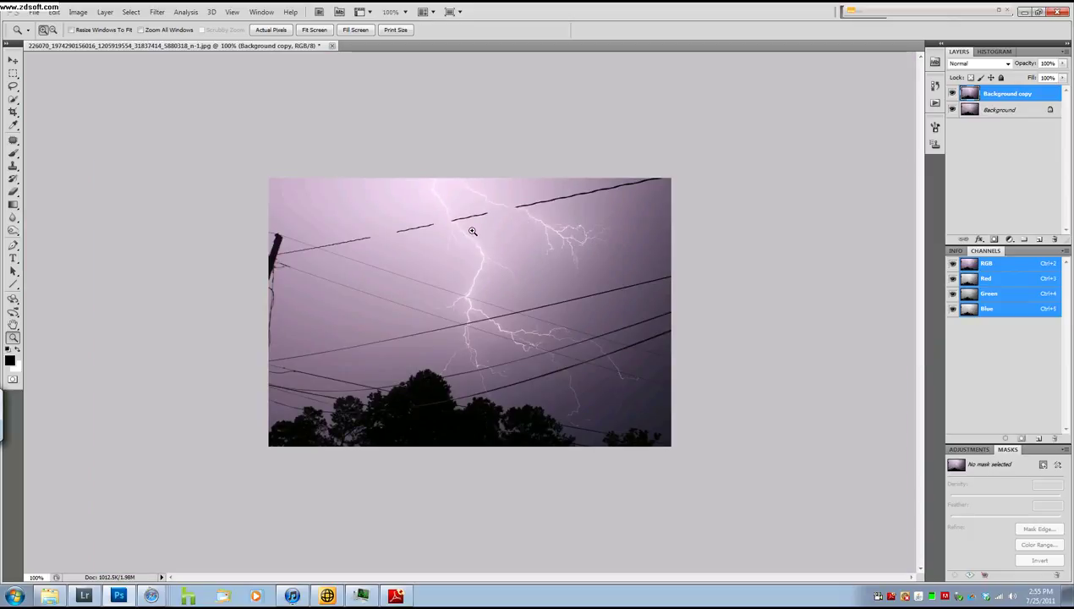
left_click(466, 297)
left_click(466, 300)
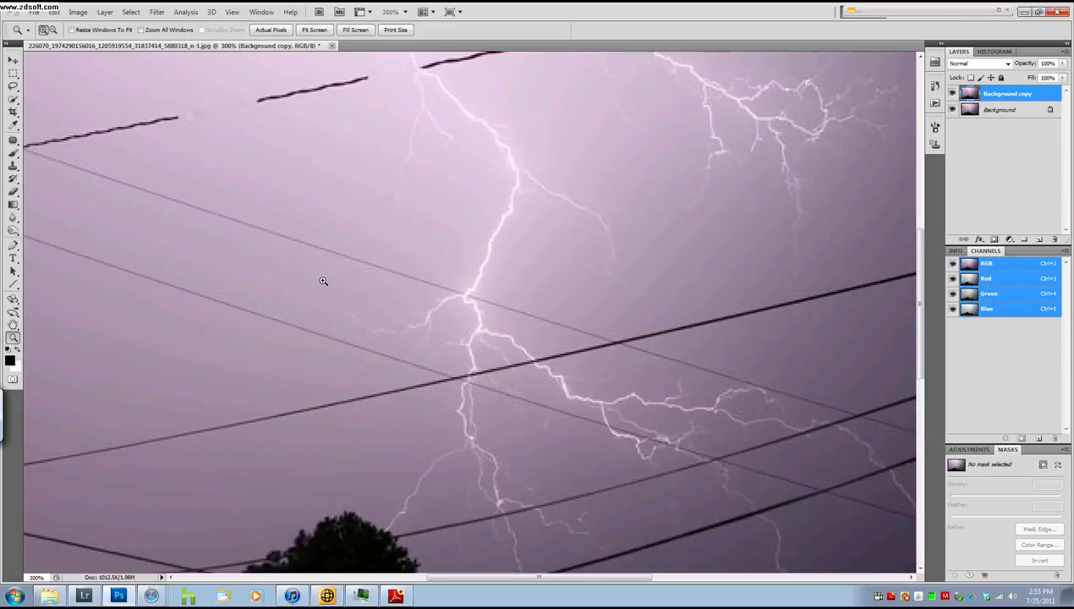
left_click_drag(326, 282, 454, 356)
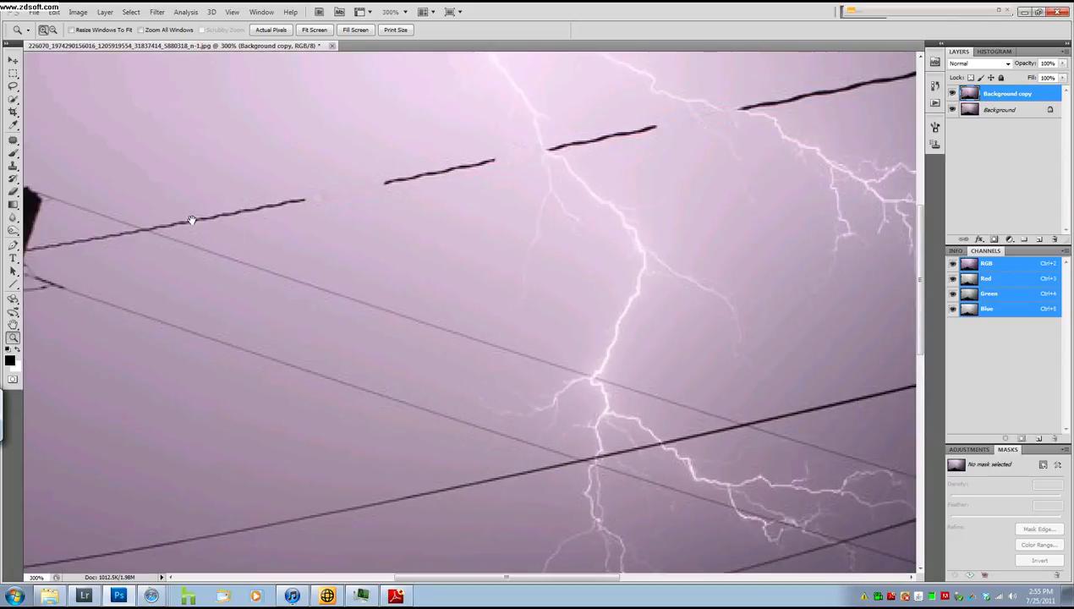
left_click_drag(405, 378, 398, 232)
scroll(340, 367, "down", 3)
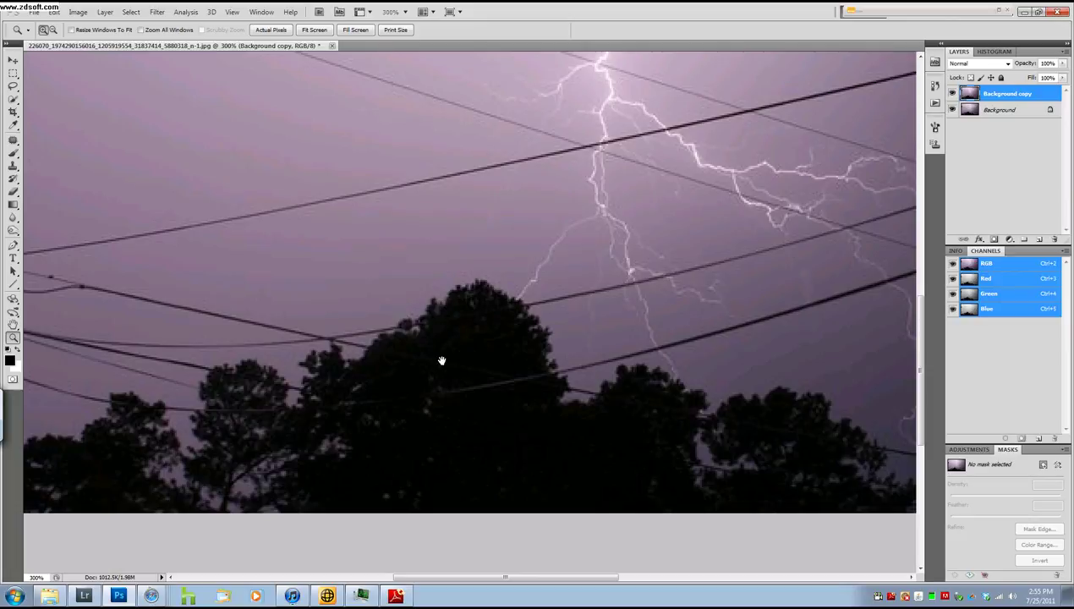
Step: Clone dark foliage over the wires crossing the lower part of the large central tree
key("s")
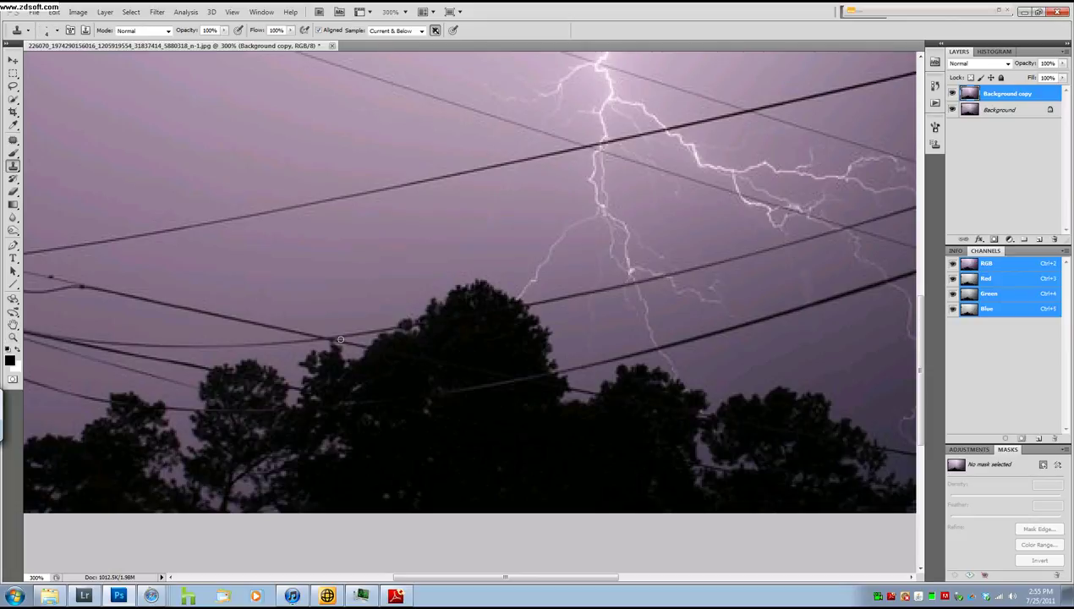
left_click(342, 422, "alt")
left_click_drag(341, 403, 345, 404)
mouse_move(530, 379)
left_mouse_down()
mouse_move(504, 375)
mouse_move(519, 390)
mouse_move(525, 382)
mouse_move(476, 373)
left_mouse_up()
left_click(506, 360, "alt")
Step: Clone dark foliage over the wire crossing the upper left part and edge of the large central tree
left_click(420, 367, "alt")
left_click(422, 367)
left_click(401, 377, "alt")
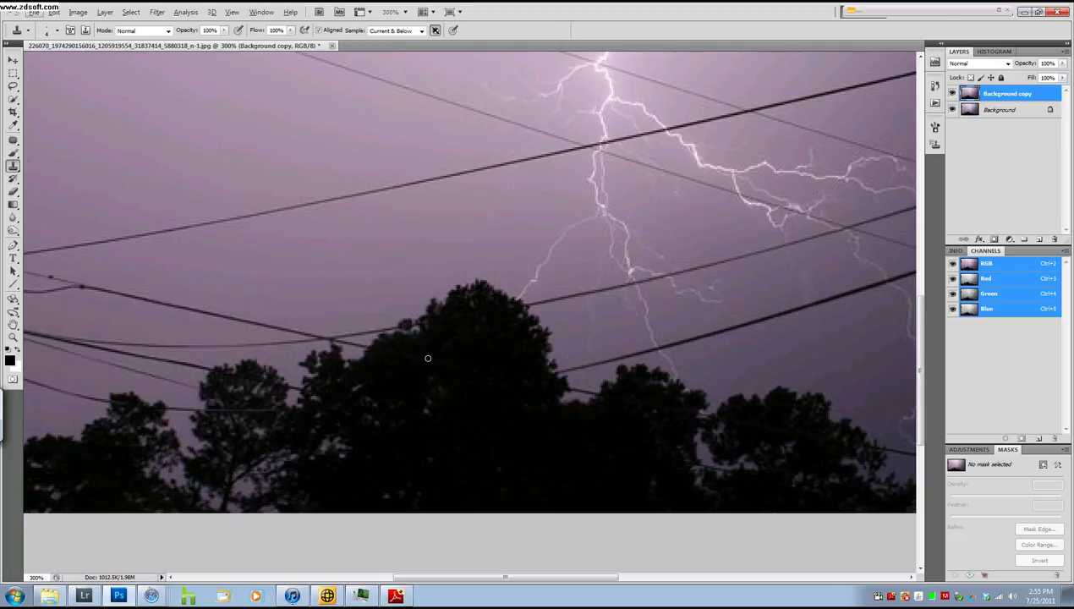
left_click(426, 357)
left_click(366, 366, "alt")
left_click(385, 353)
left_click(366, 370, "alt")
left_click(377, 350)
Step: Clone foliage over the lowest wire where it crosses the two smaller trees on the left
left_click_drag(233, 419, 285, 407)
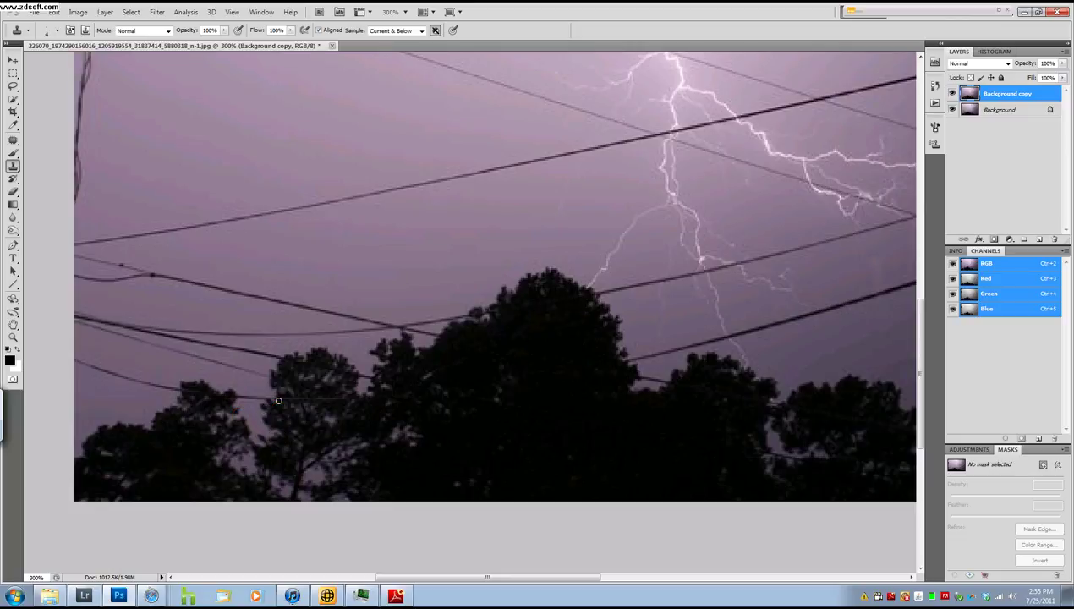
left_click(312, 413, "alt")
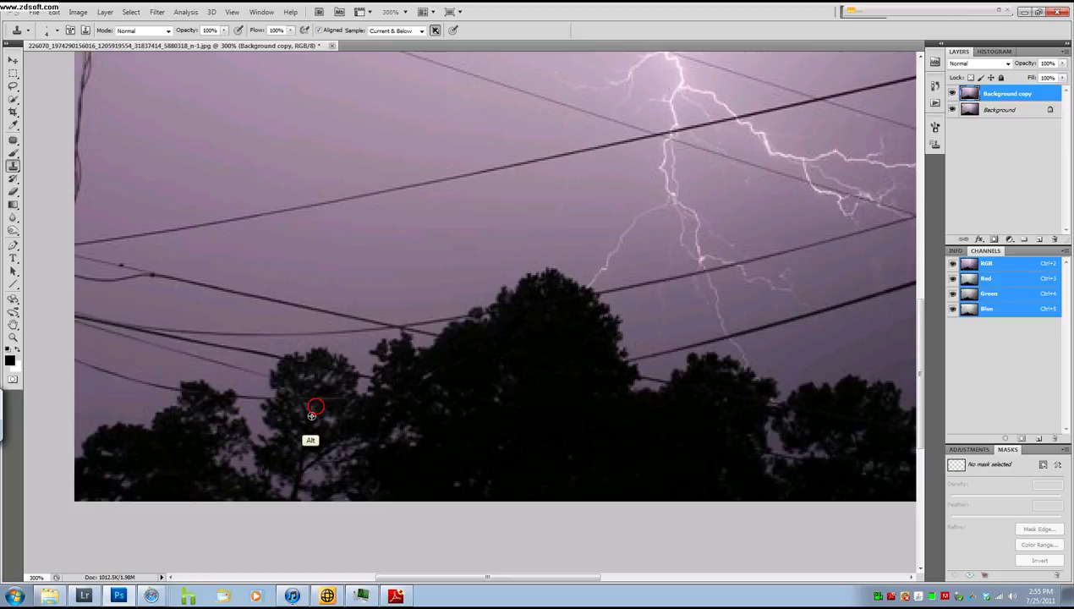
left_click(319, 418)
left_click_drag(279, 432, 336, 420)
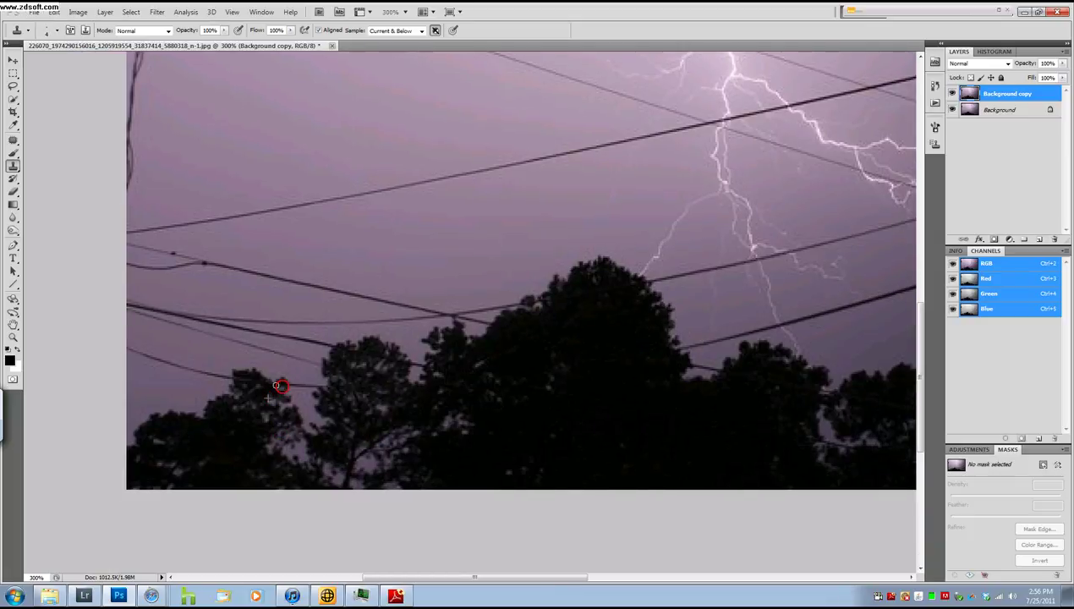
left_click(251, 392, "alt")
left_click(242, 393, "alt")
Step: Compare the retouched trees with the original in the whole photo by toggling the copied layer's visibility
key("z")
left_click(523, 382, "alt")
left_click(508, 374, "alt")
left_click(441, 401, "alt")
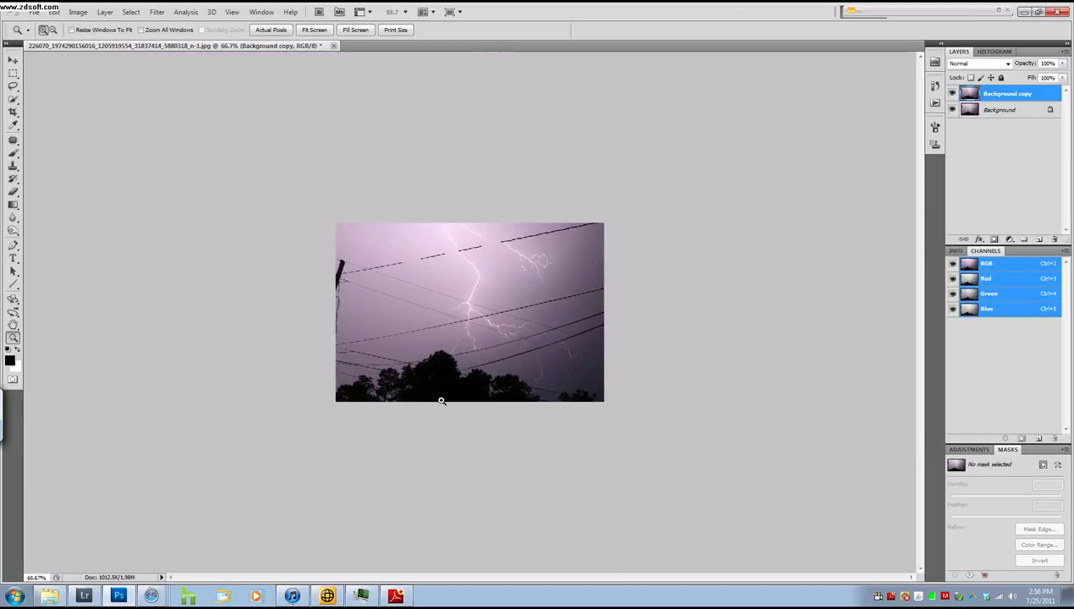
left_click(951, 94)
left_click(953, 94)
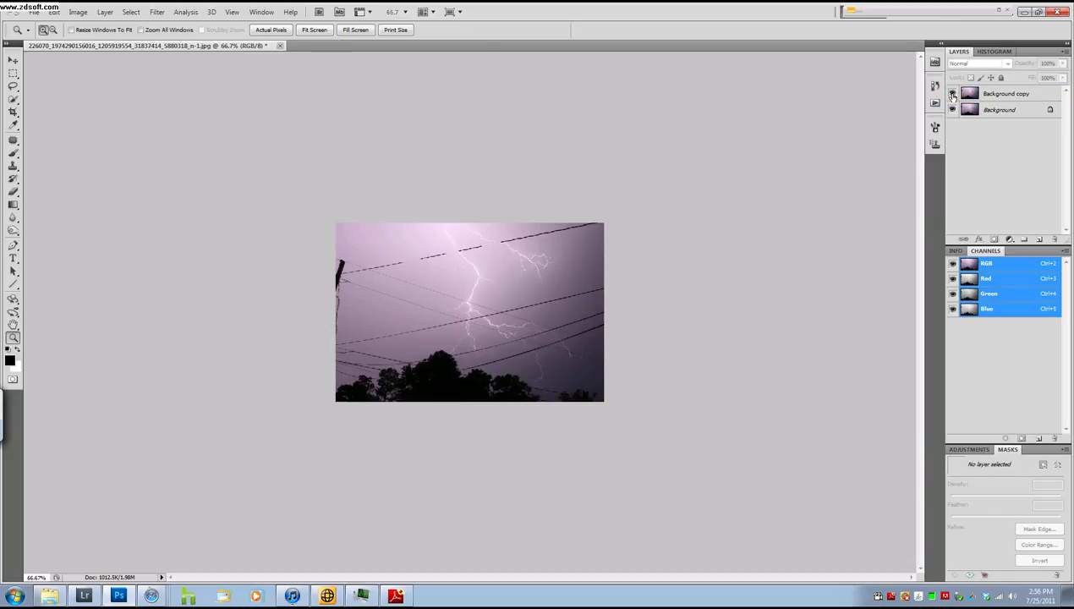
Step: On the Background copy layer, clone sky across the utility pole to make a break just below its top
left_click(383, 254)
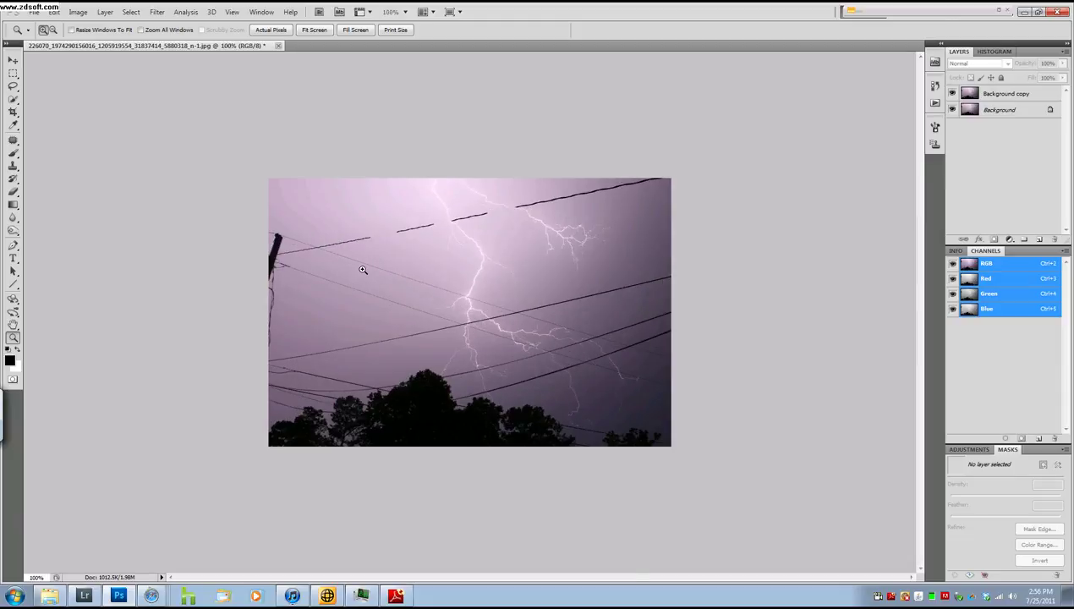
left_click(307, 263)
left_click(201, 225)
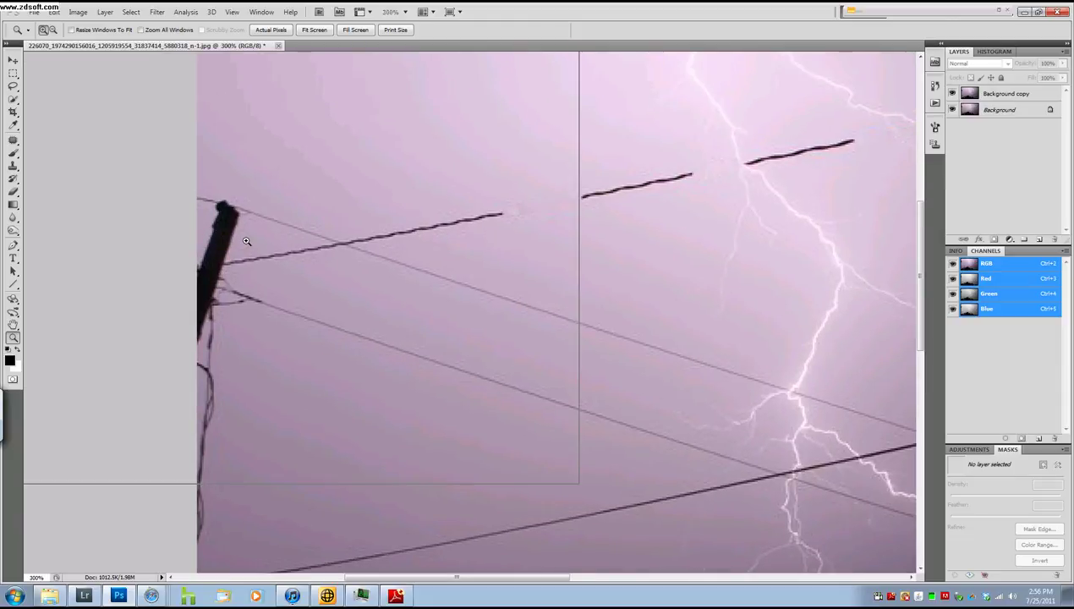
left_click(224, 235)
key("s")
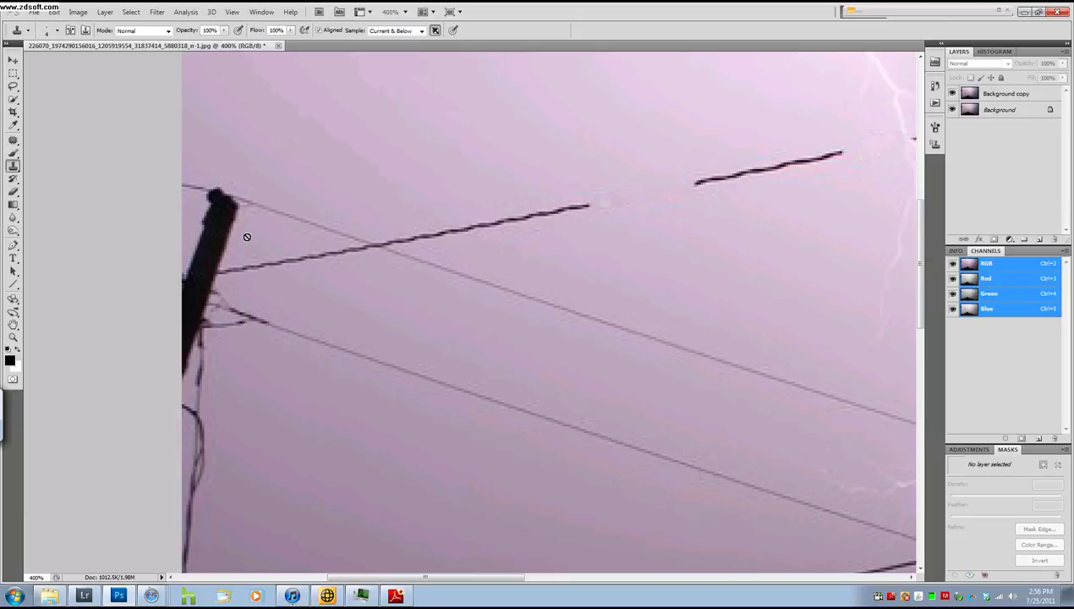
left_click(989, 95)
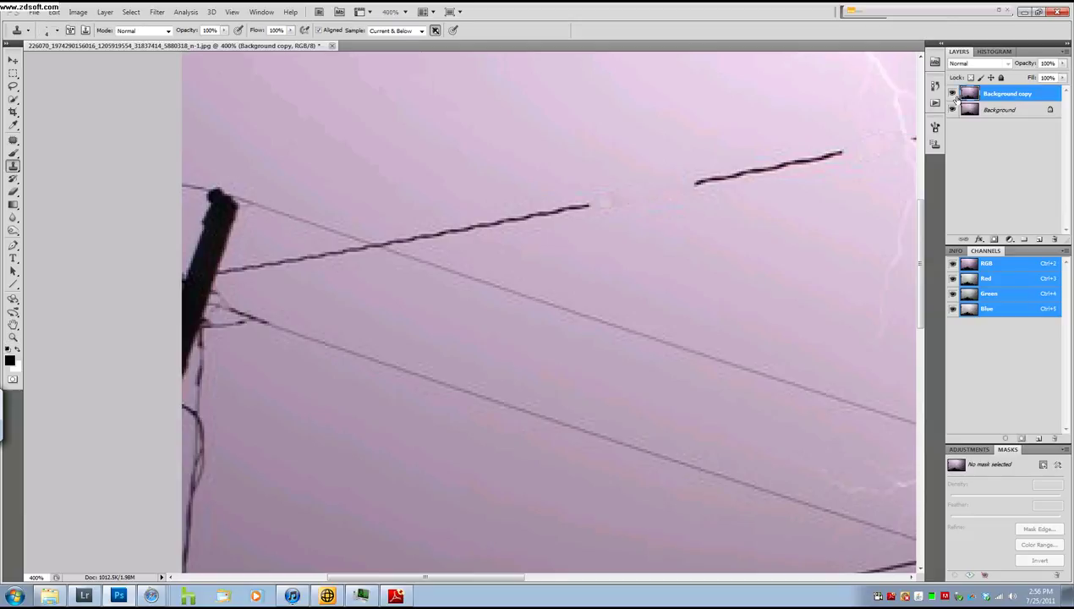
left_click(243, 251, "alt")
left_click_drag(226, 246, 221, 244)
left_click(219, 244)
left_click(190, 231, "alt")
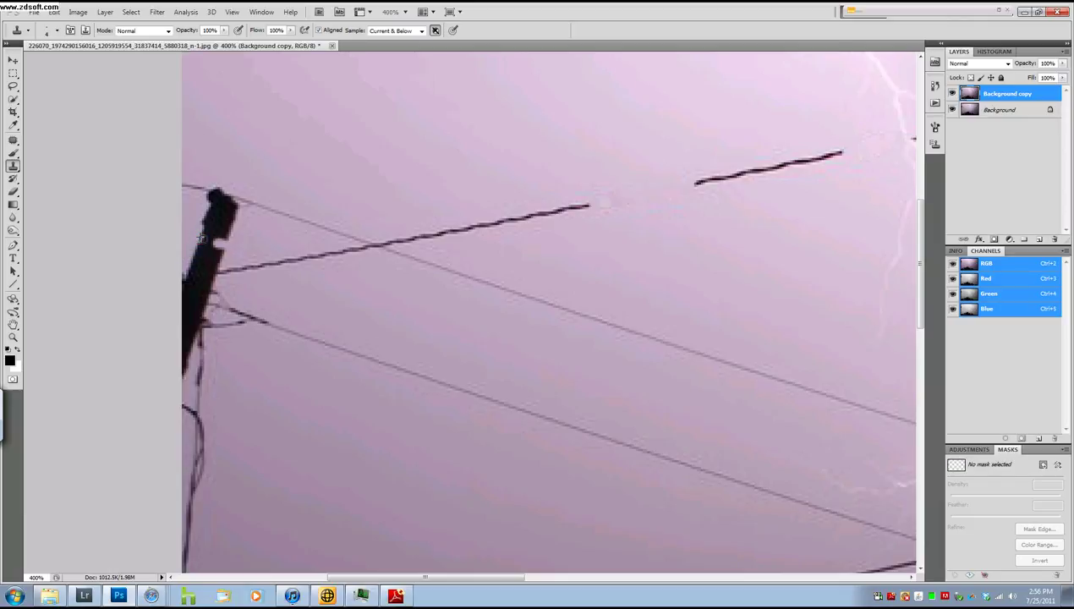
left_click_drag(202, 238, 208, 241)
left_click(188, 233, "alt")
Step: Clone the thin wire away on both sides of the pole's top to isolate it from the wire
left_click(192, 206, "alt")
left_click(251, 219, "alt")
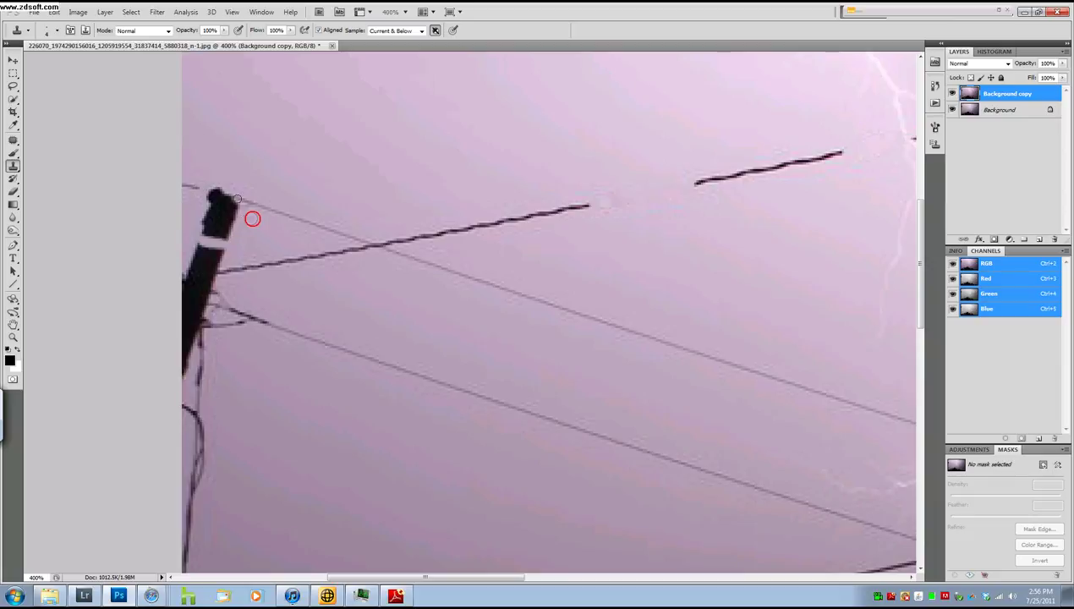
left_click(234, 197, "alt")
left_click(245, 222, "alt")
left_click(248, 204)
left_click_drag(248, 204, 250, 200)
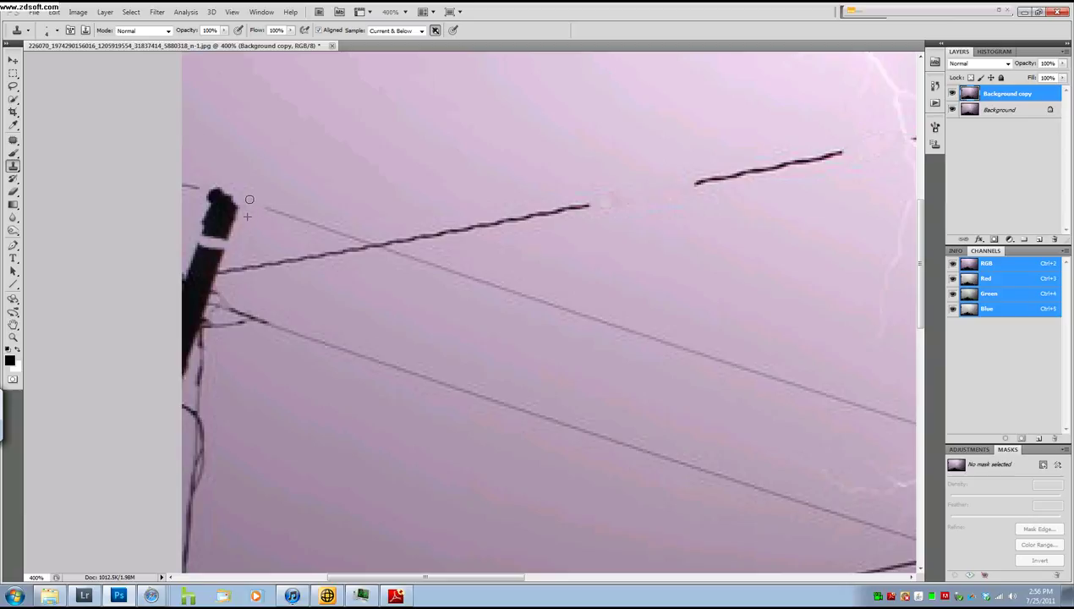
Step: Patch out the isolated top of the utility pole with clean sky from its right, then clear the selection
left_click(14, 142)
left_click_drag(208, 179, 198, 230)
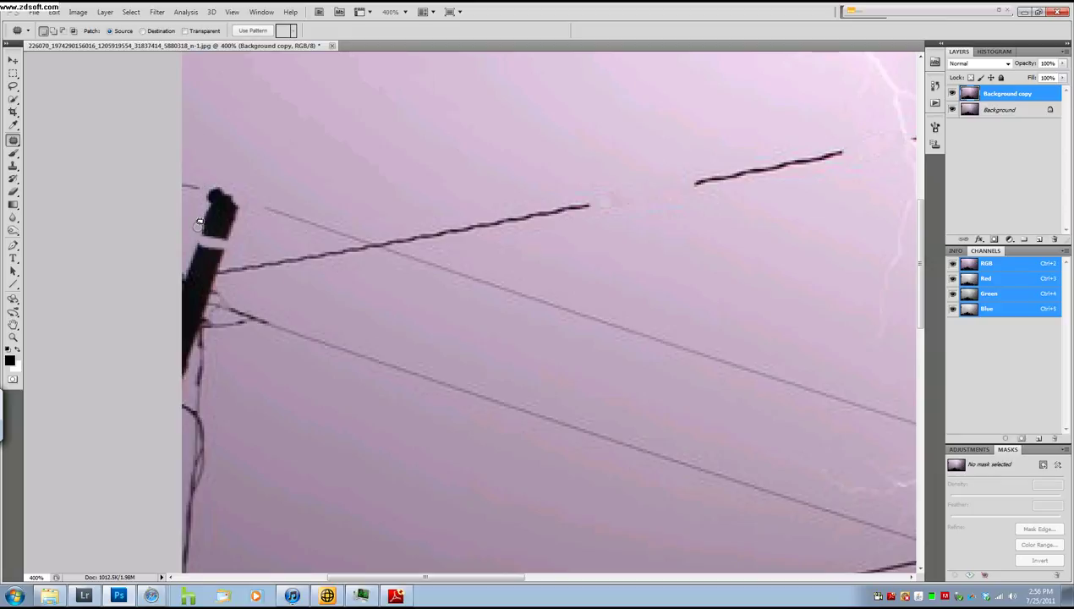
key("ctrl+d")
mouse_move(201, 238)
left_mouse_down()
mouse_move(221, 240)
mouse_move(250, 198)
left_mouse_up()
left_click_drag(197, 233, 197, 235)
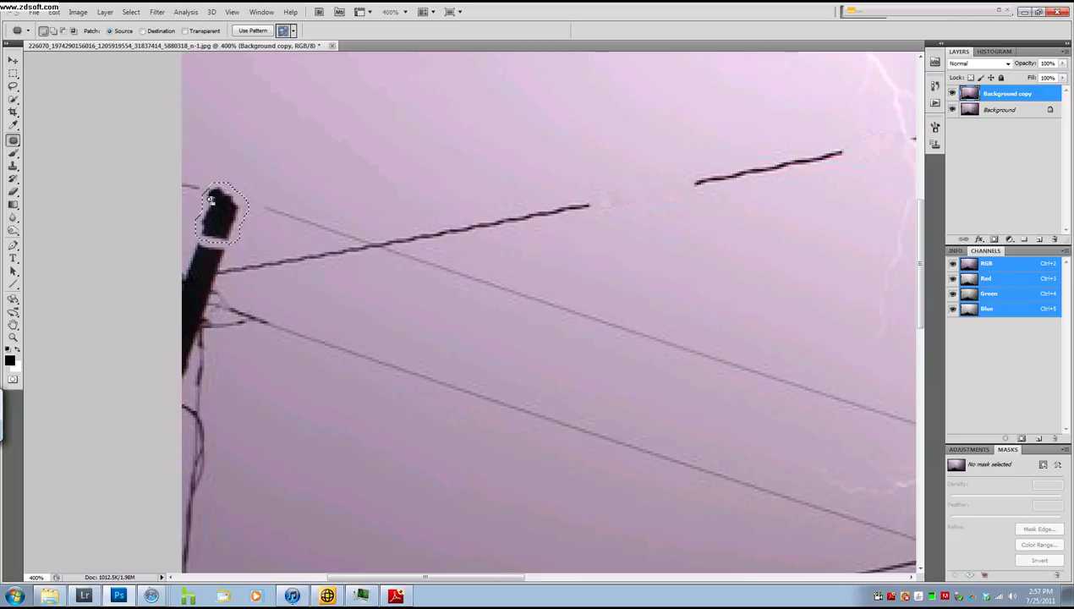
left_click_drag(213, 215, 333, 175)
left_click(335, 194)
Step: Examine the patched pole area and the remaining wires across the whole photo
key("z")
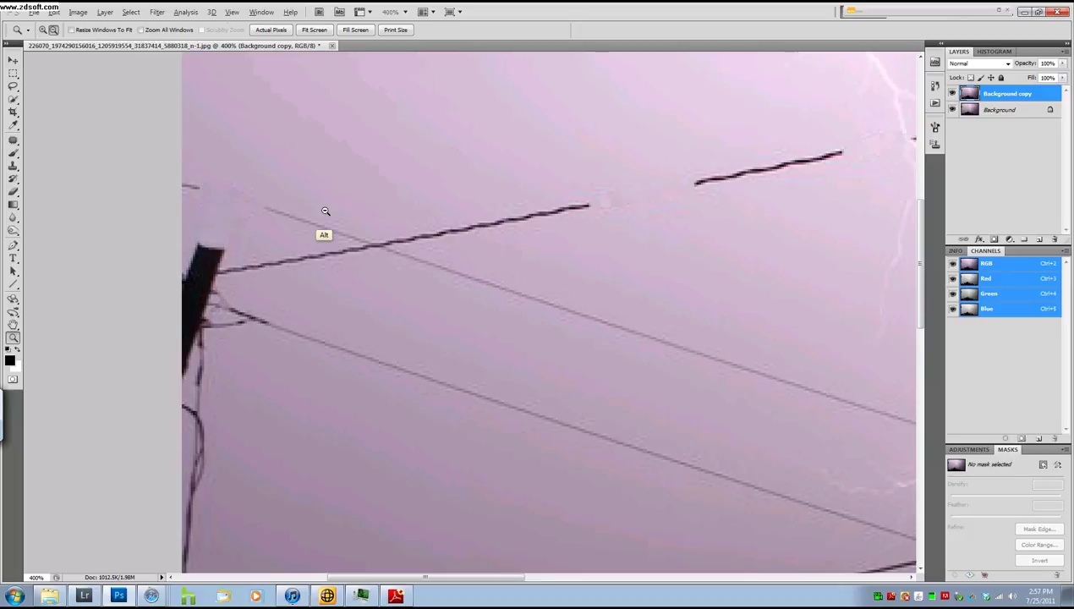
left_click(329, 211, "alt")
left_click(314, 228, "alt")
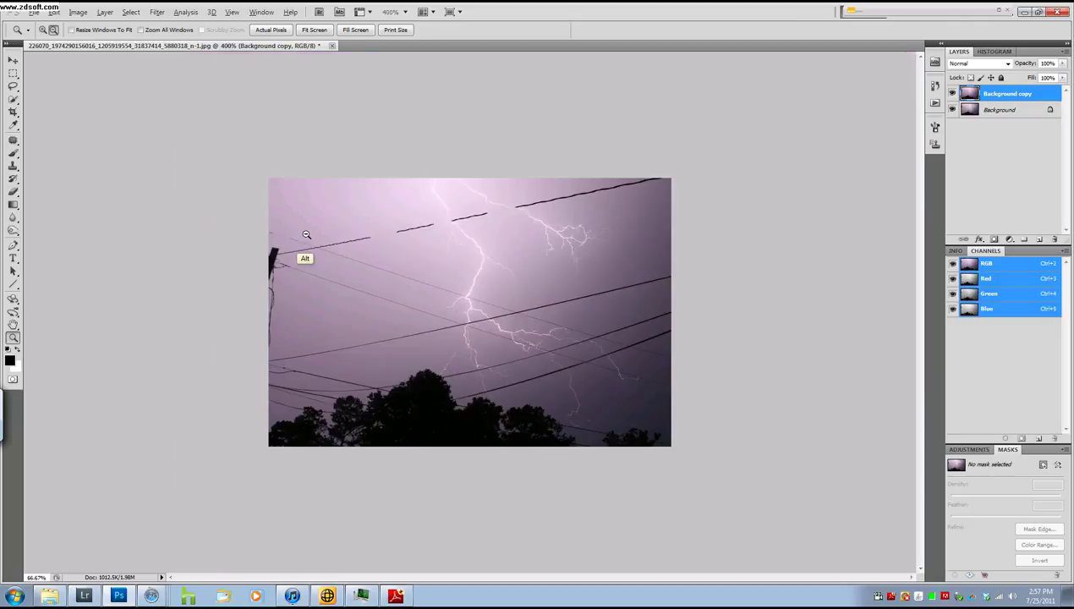
left_click(328, 258, "alt")
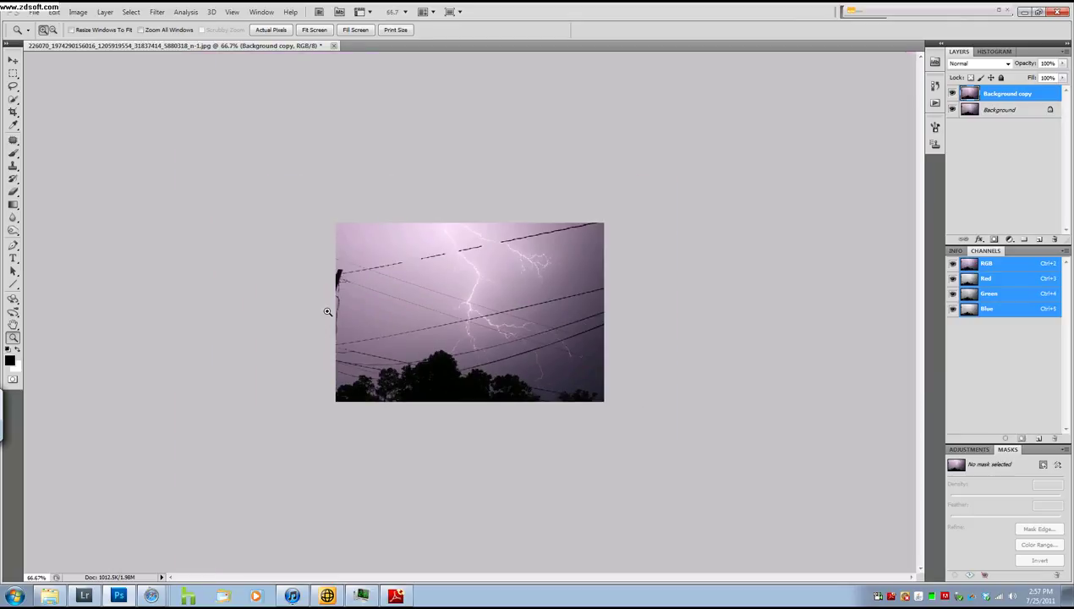
left_click(524, 285)
left_click(515, 291)
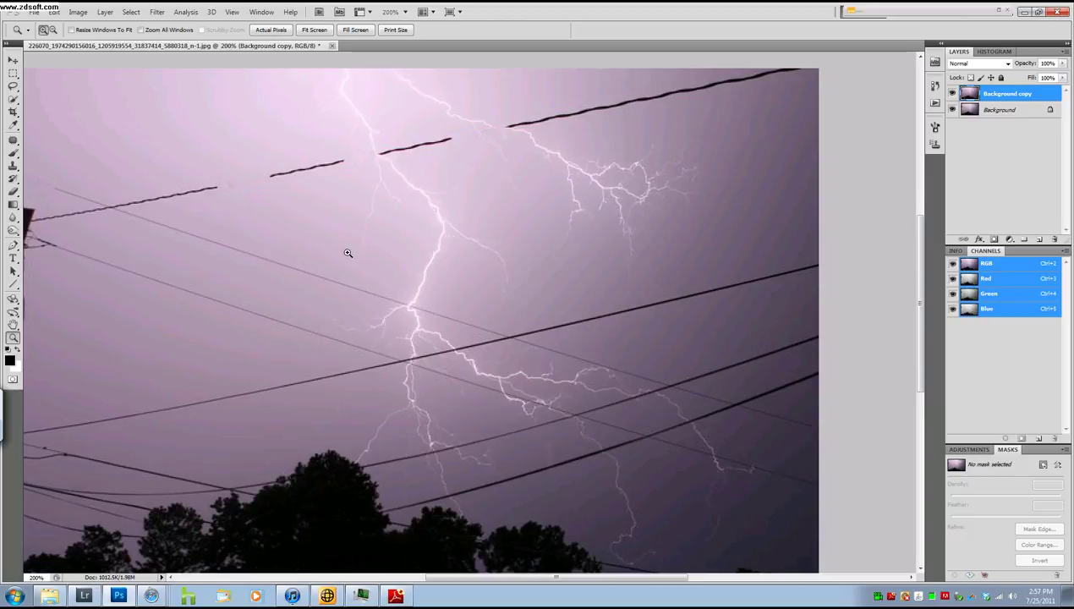
left_click_drag(325, 295, 393, 314)
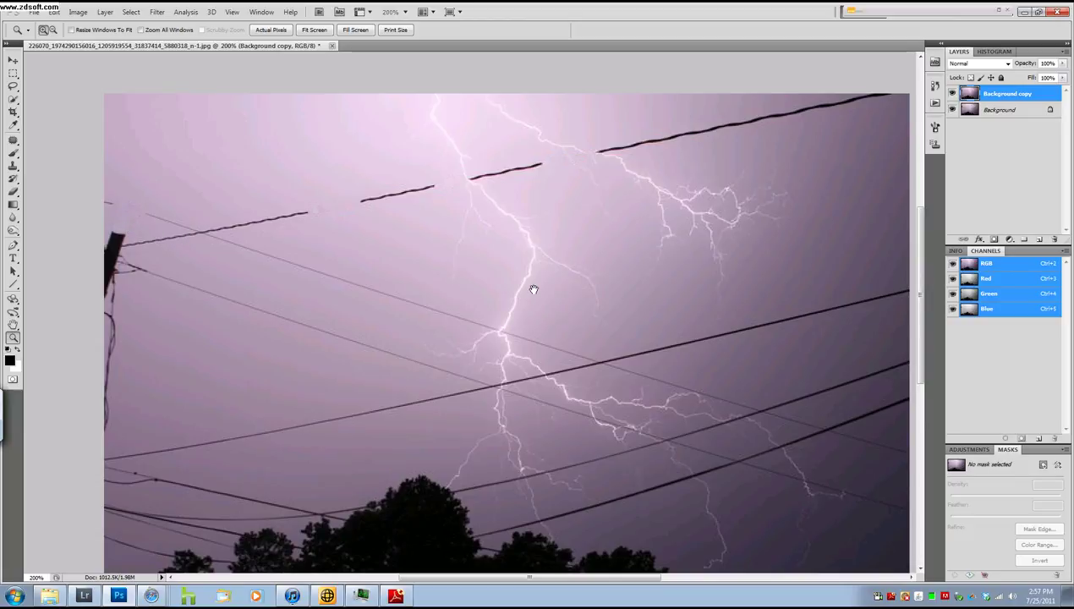
left_click_drag(603, 331, 530, 293)
left_click_drag(460, 307, 427, 326)
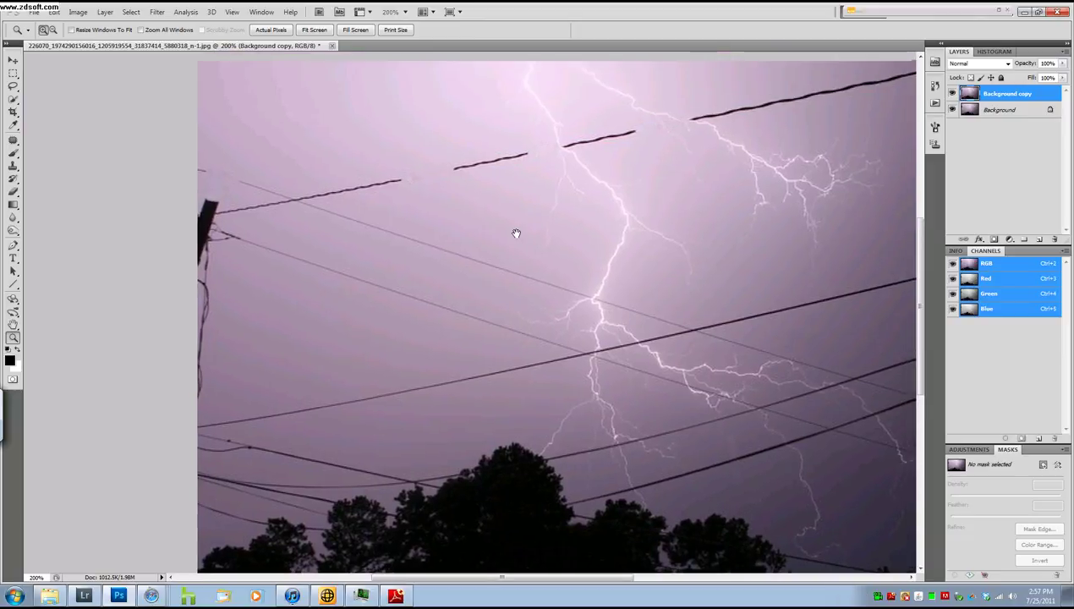
left_click_drag(513, 232, 340, 211)
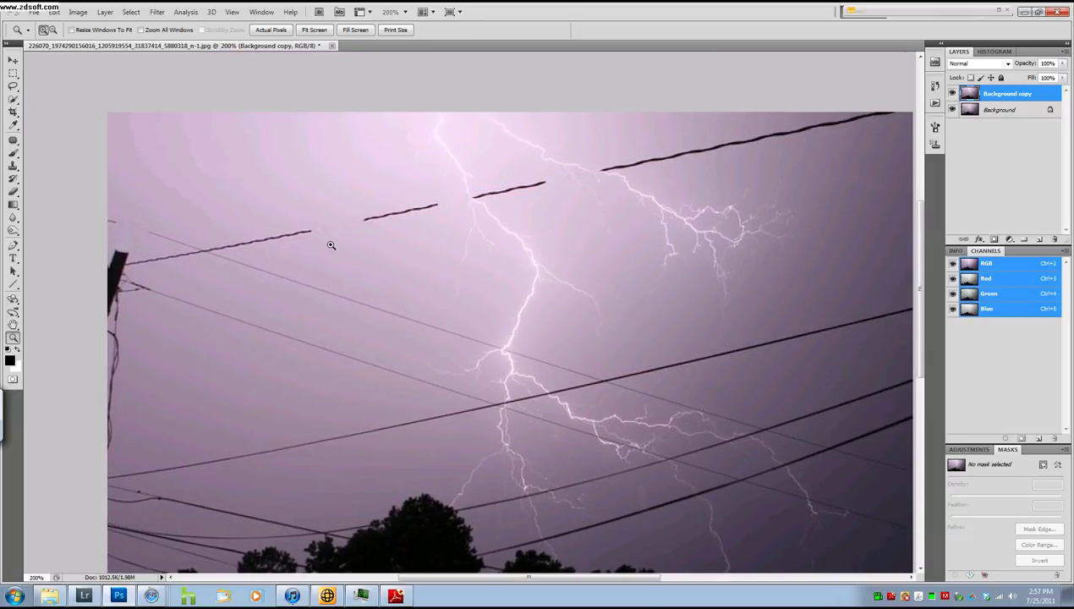
Step: Clone a break in the left stretch of the uppermost wire and patch out the short segment and the smudge beside it
key("s")
key("alt")
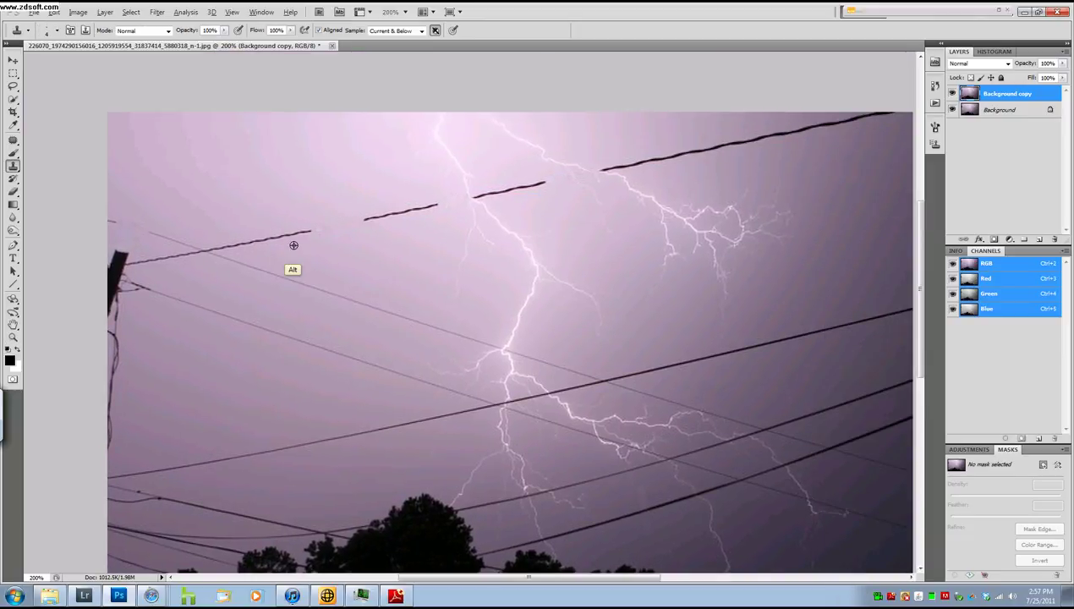
left_click(266, 247, "alt")
left_click(278, 239)
key("p")
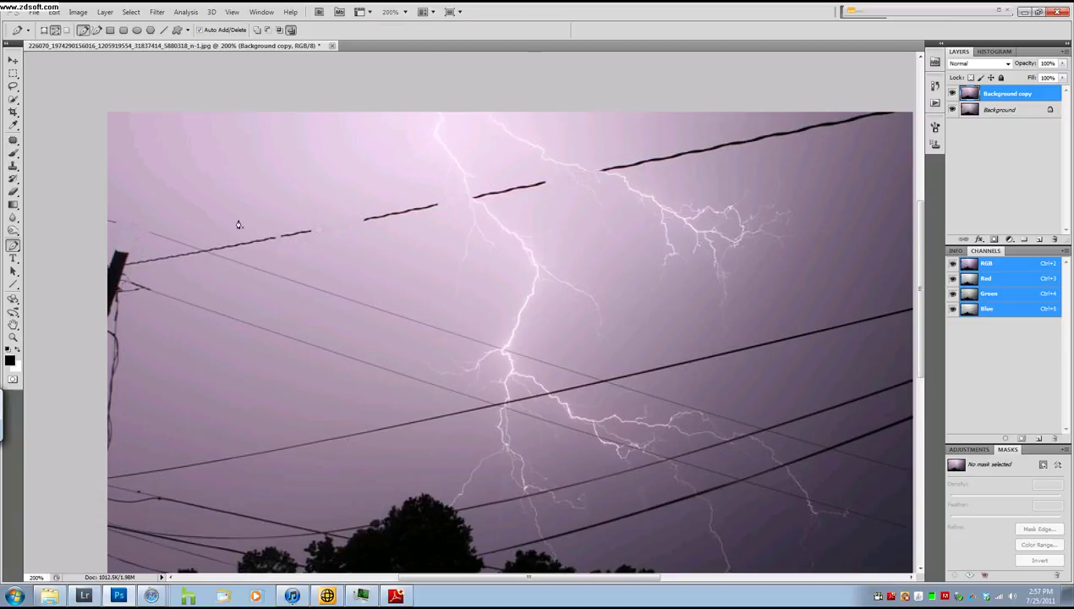
left_click(13, 140)
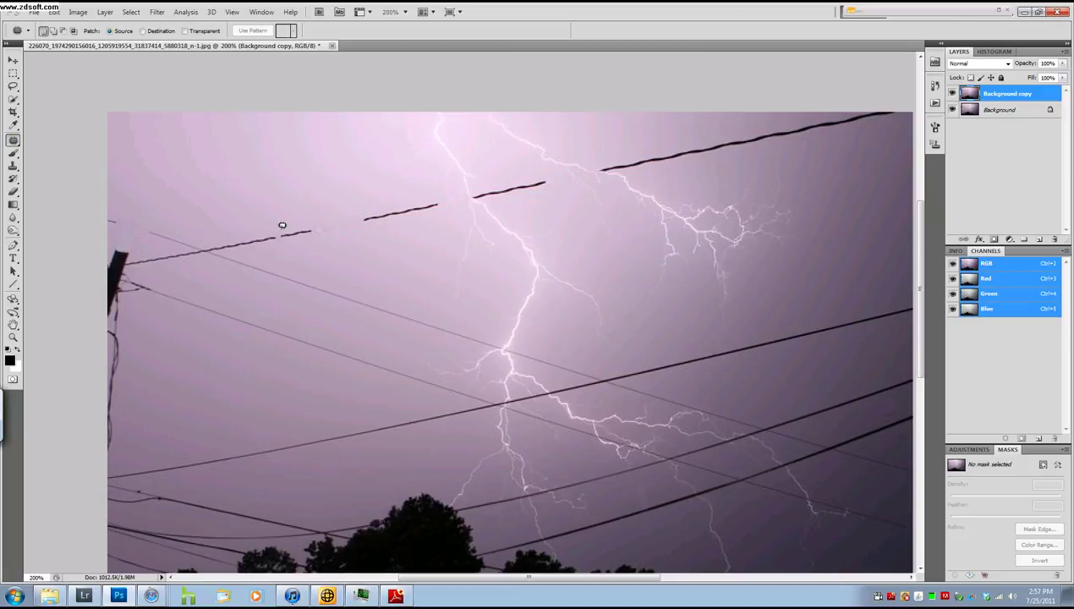
mouse_move(280, 231)
left_mouse_down()
mouse_move(311, 231)
mouse_move(281, 228)
mouse_move(264, 291)
left_mouse_up()
mouse_move(317, 220)
left_mouse_down()
mouse_move(328, 230)
mouse_move(321, 216)
left_mouse_up()
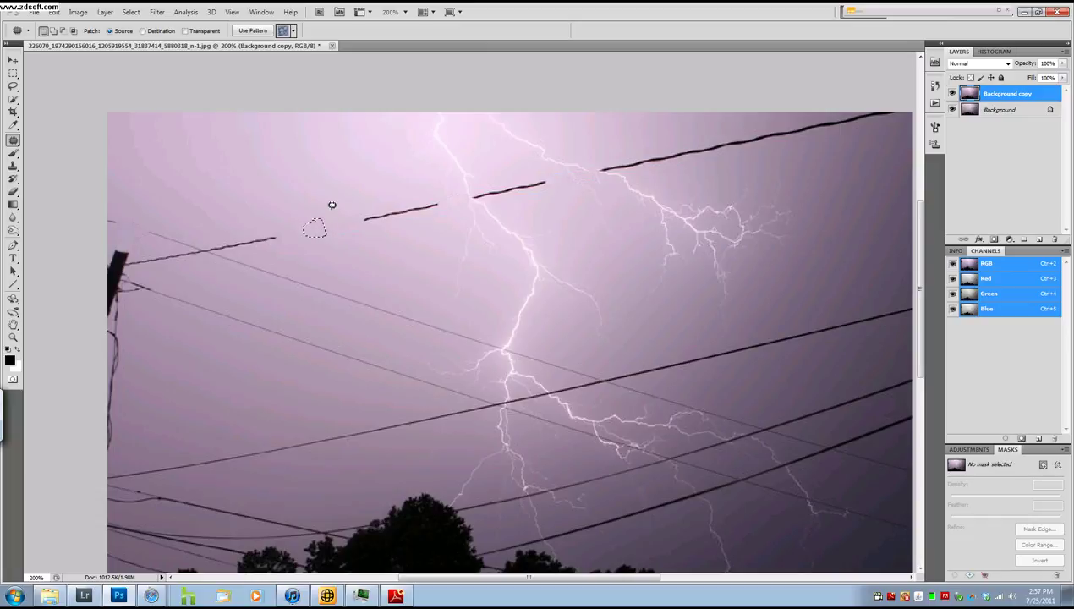
key("z")
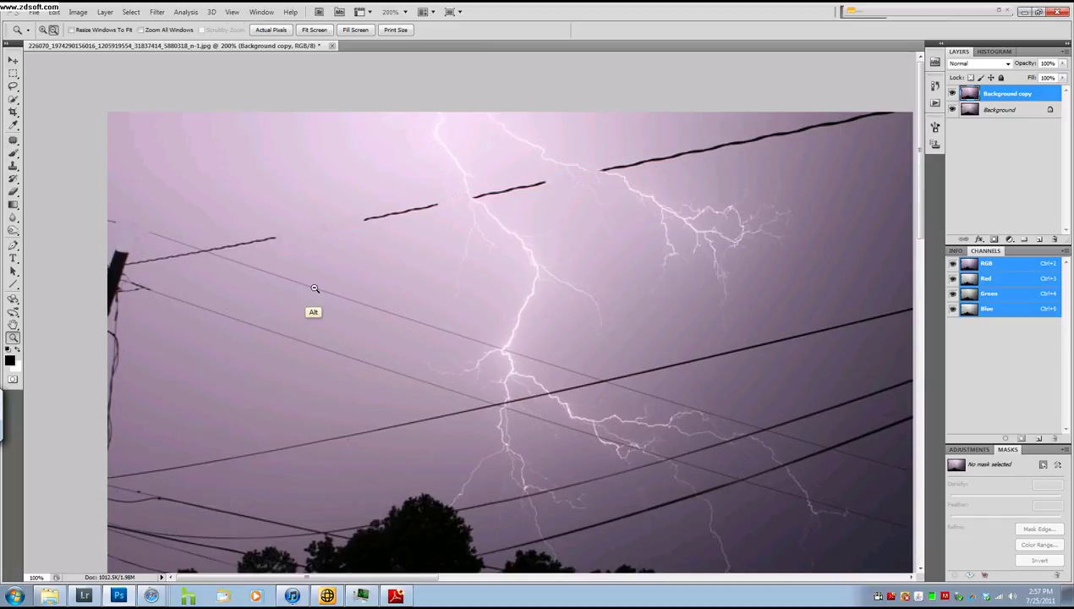
left_click(327, 284, "alt")
left_click(328, 283, "alt")
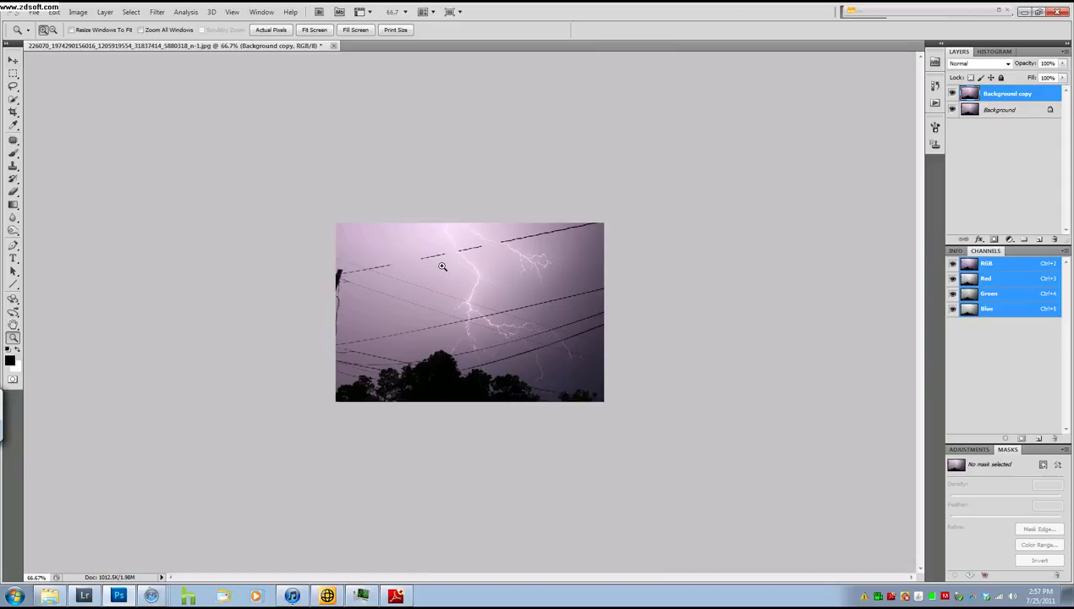